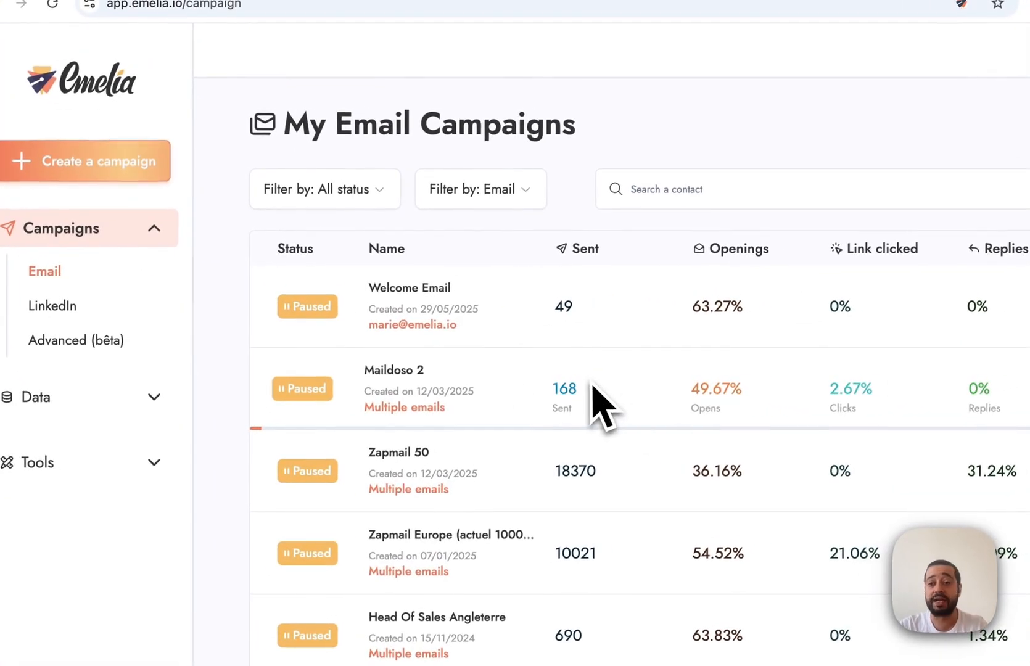
- Create a new email campaign named "Test video"
left_click(97, 164)
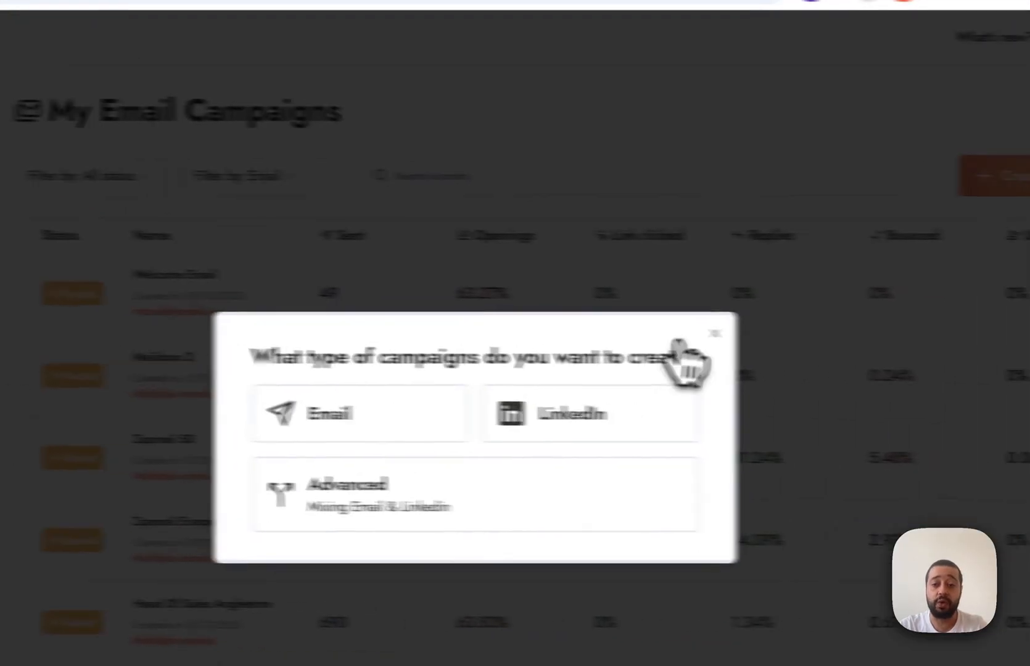
left_click(714, 334)
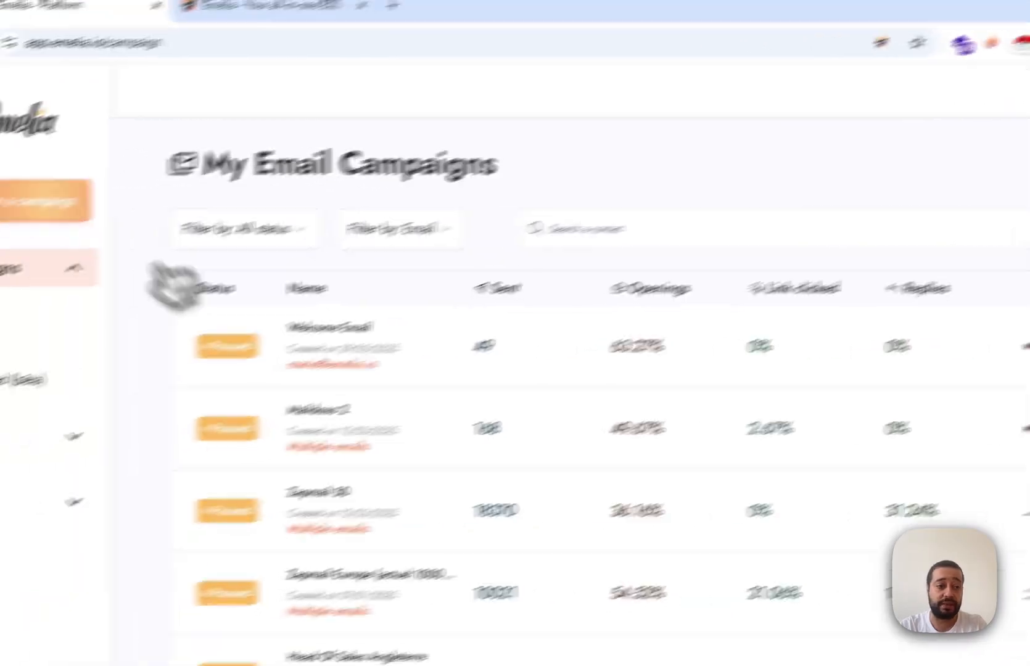
left_click(126, 138)
left_click(589, 408)
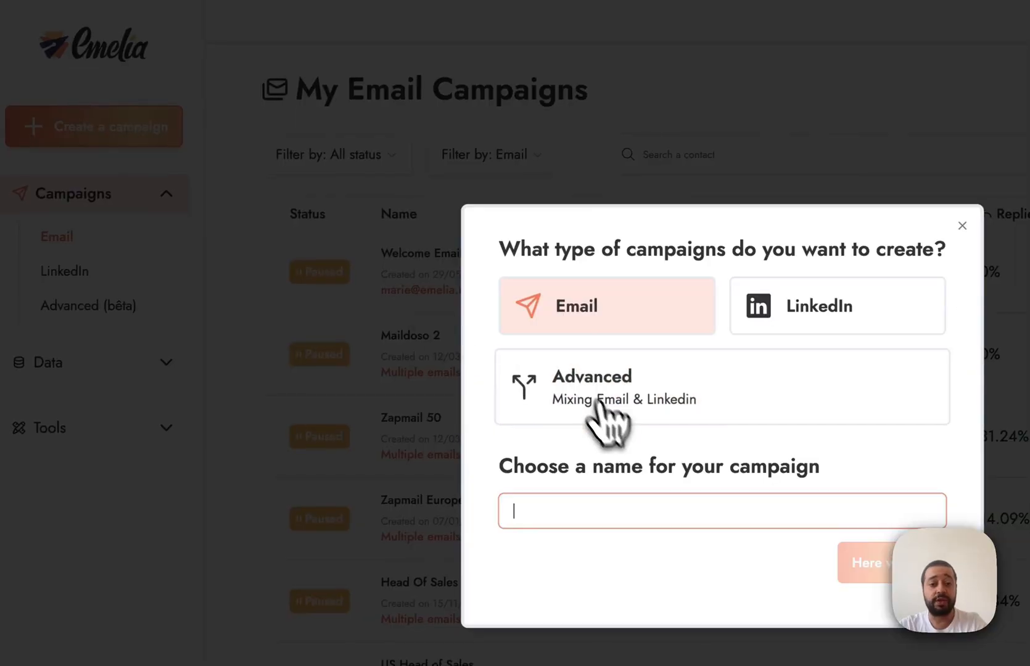
type("Test video")
left_click(879, 564)
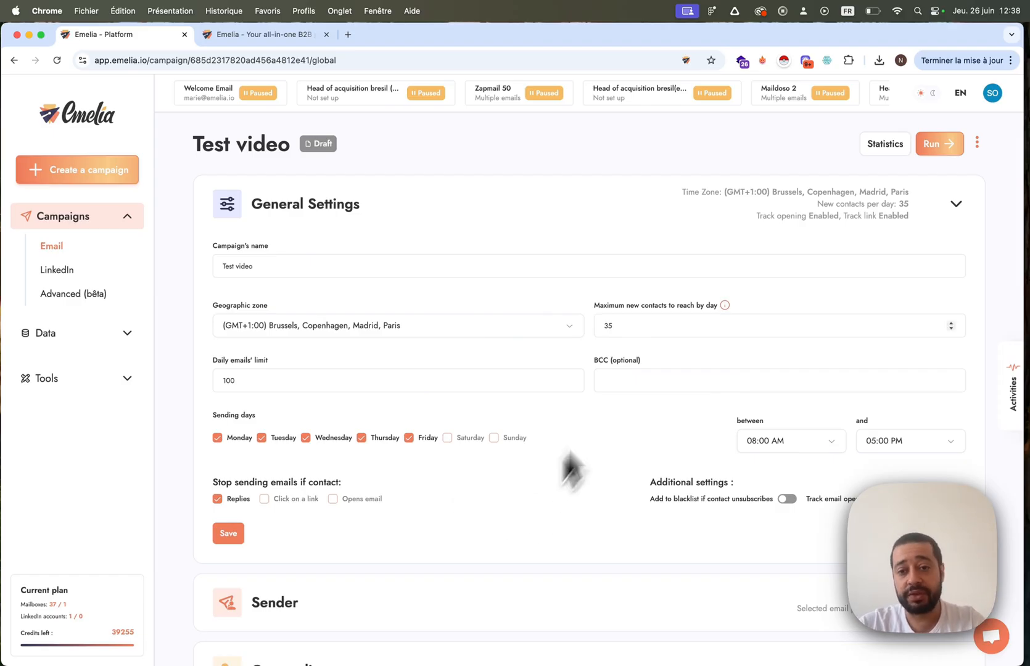
- Examine the maximum new contacts per day and the daily emails' limit in the general settings, and check the account menu's Blacklists entry
left_click_drag(596, 311, 787, 313)
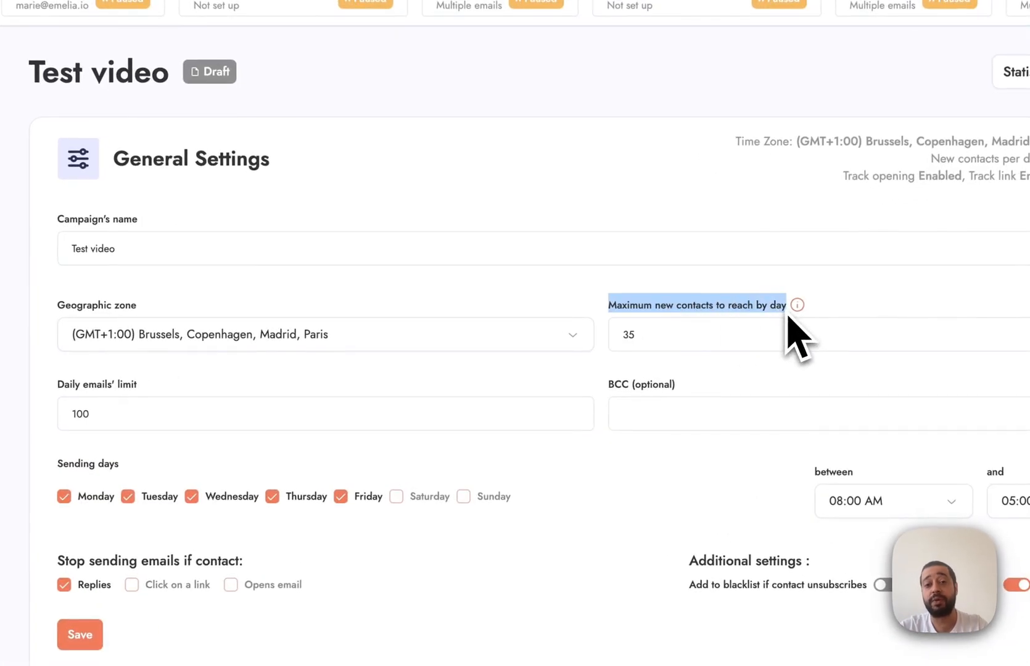
left_click_drag(149, 385, 53, 387)
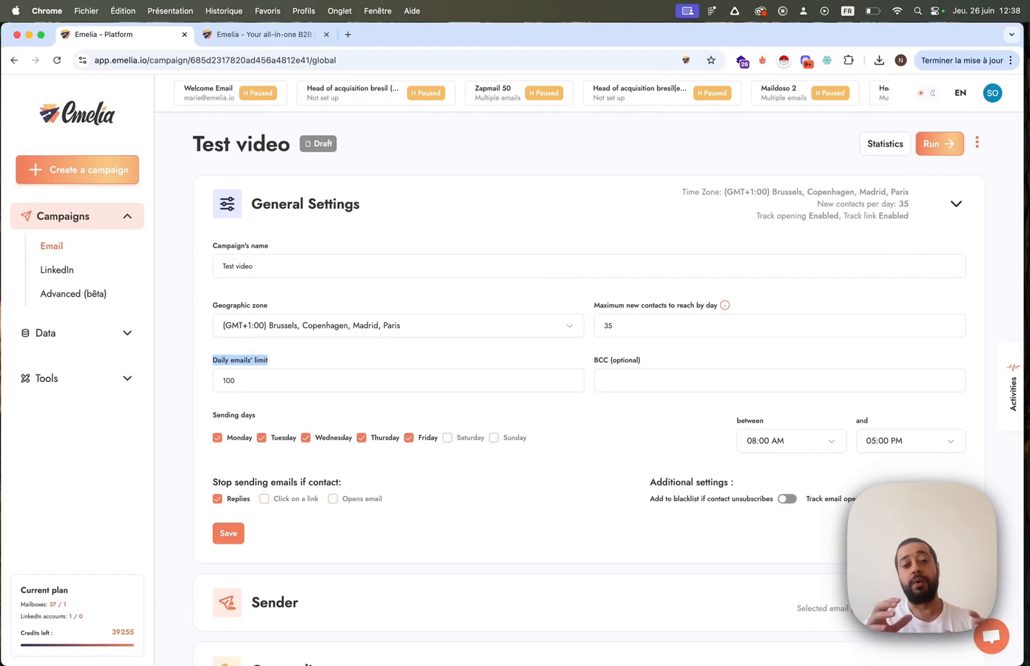
double_click(608, 326)
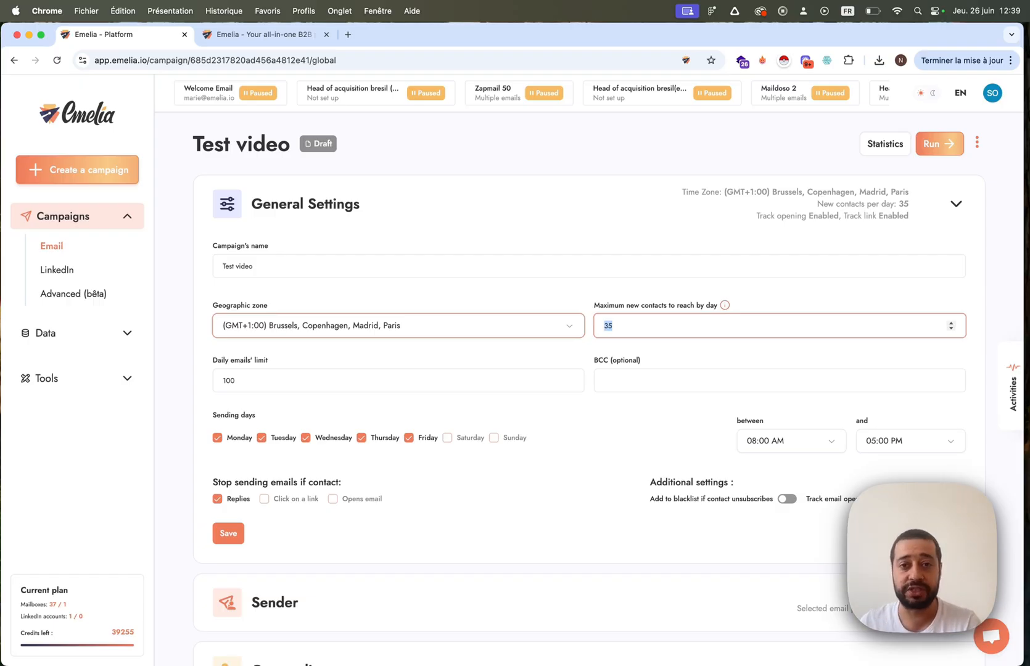
left_click(269, 379)
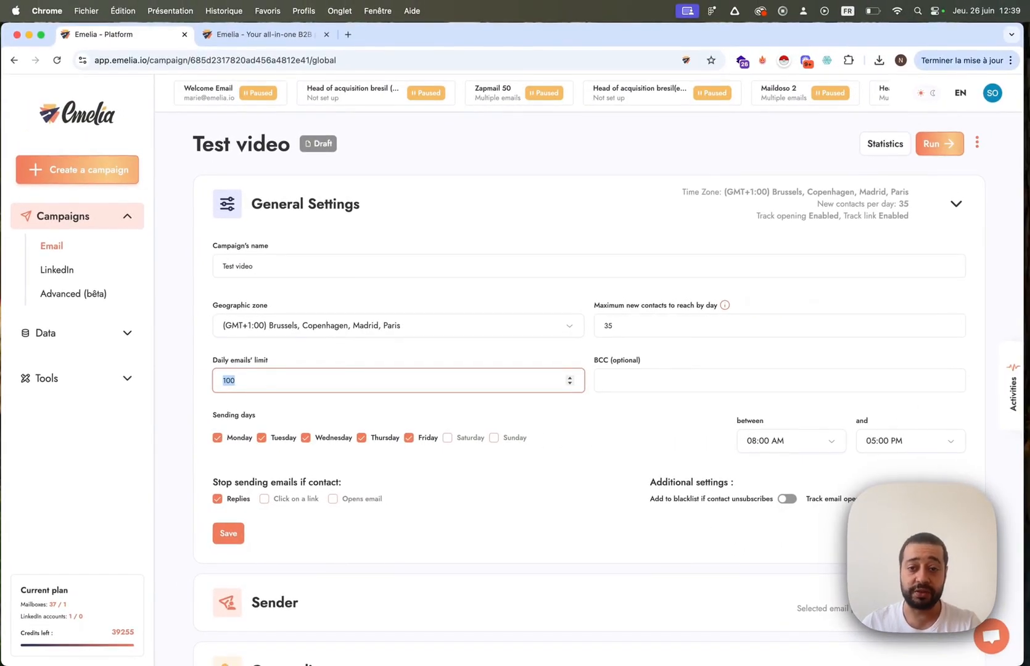
left_click_drag(613, 328, 594, 333)
left_click(620, 330)
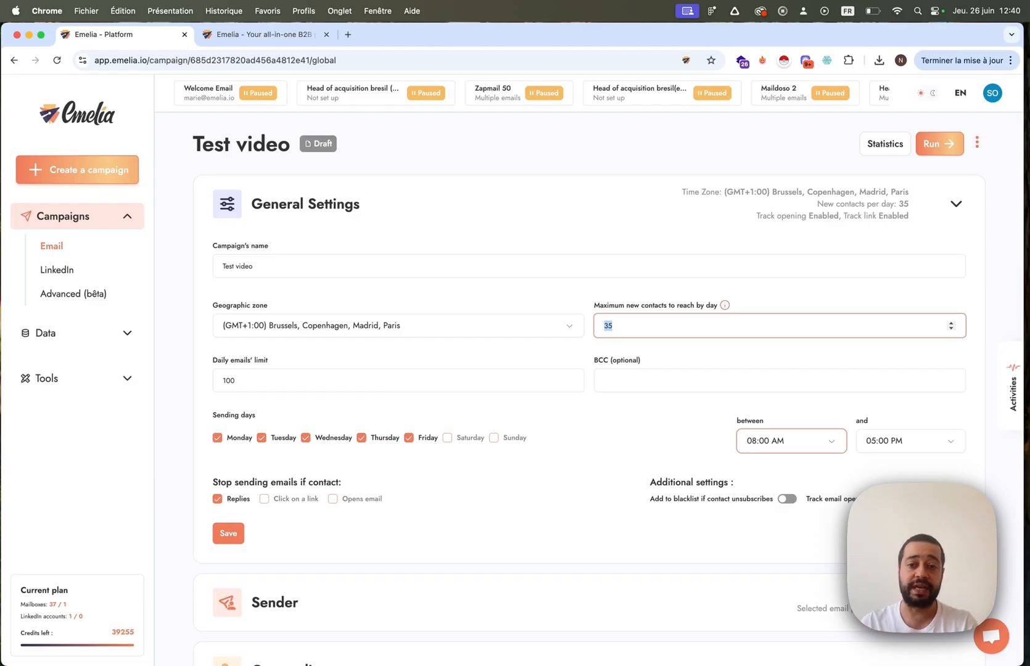
left_click(617, 327)
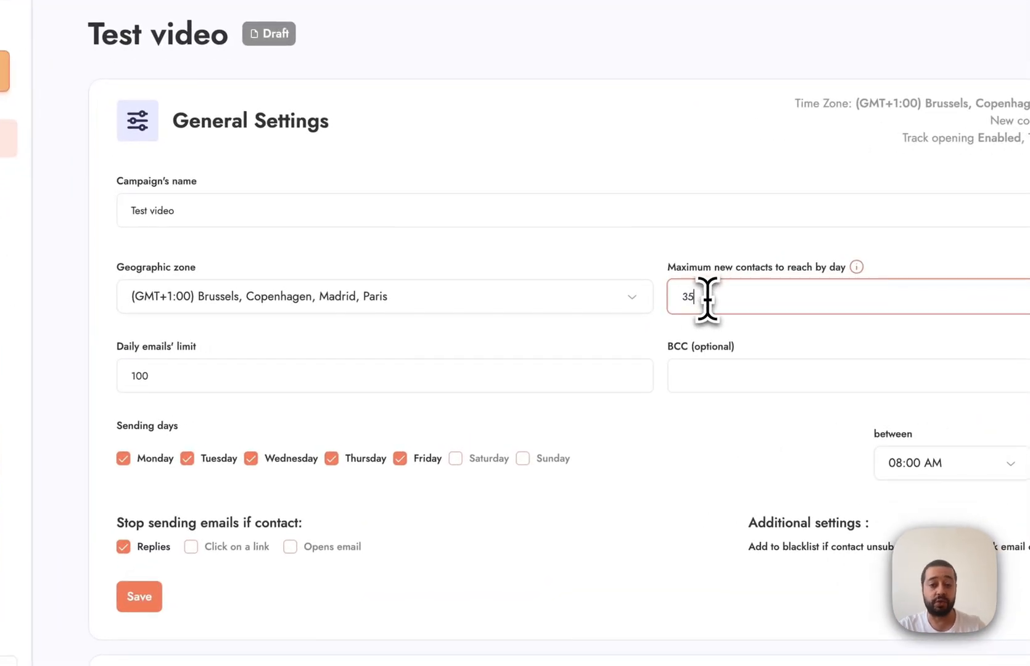
left_click_drag(707, 300, 665, 301)
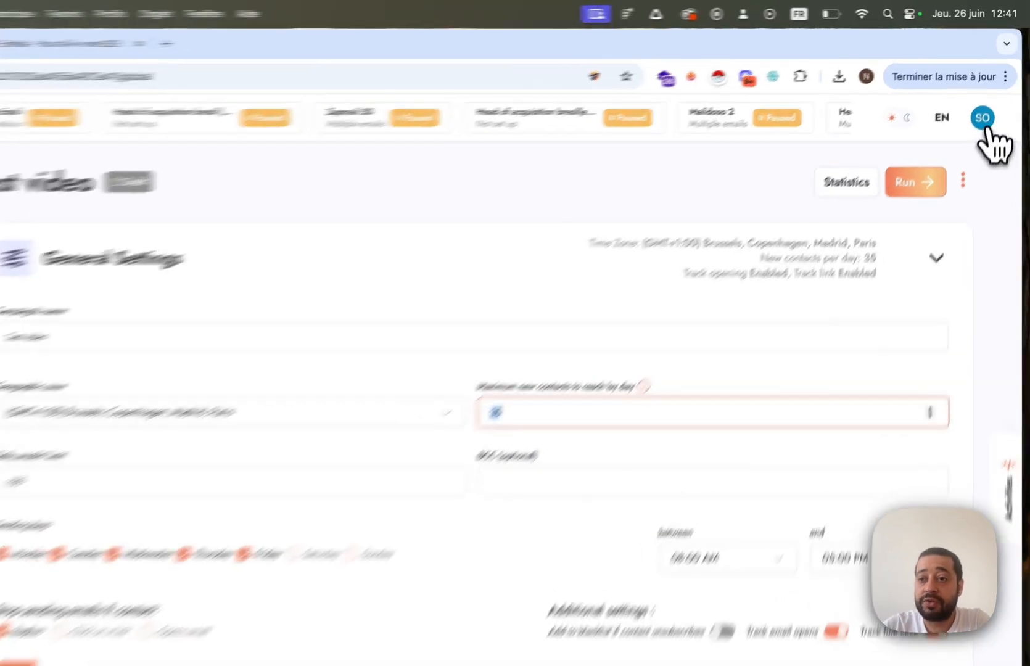
left_click(987, 123)
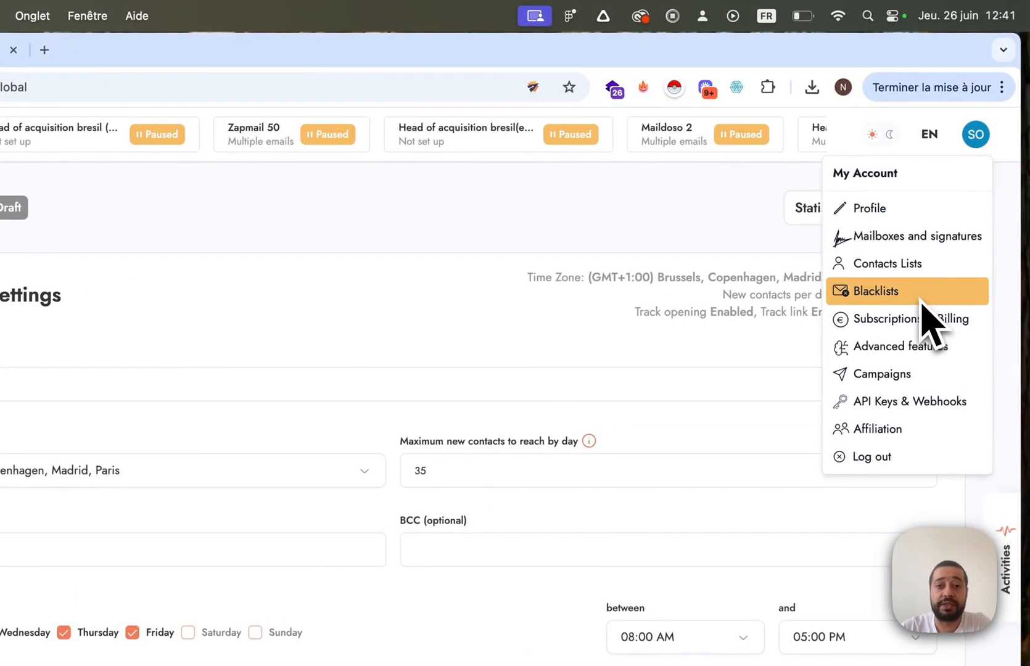
left_click(989, 122)
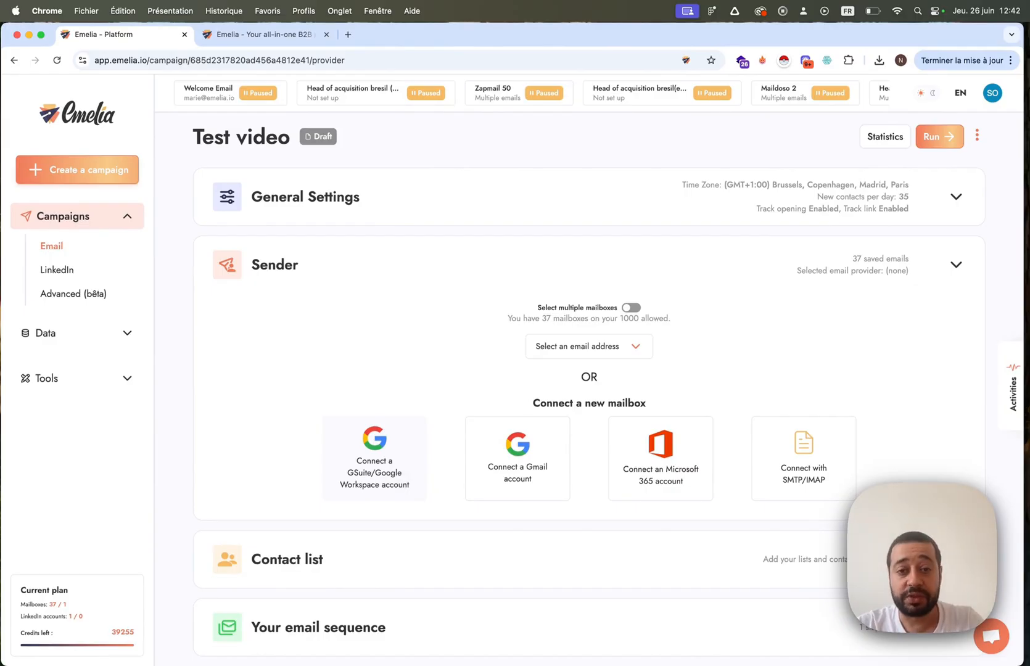
- Review the connection instructions for a Google Workspace mailbox and a Gmail mailbox in the campaign's sender settings
left_click(392, 472)
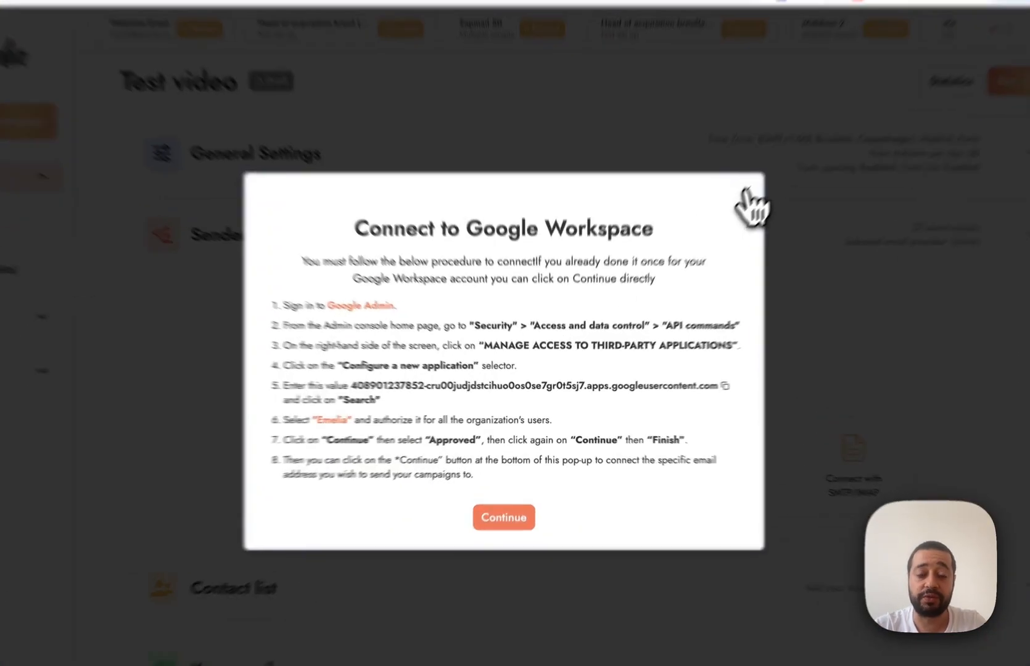
left_click(746, 192)
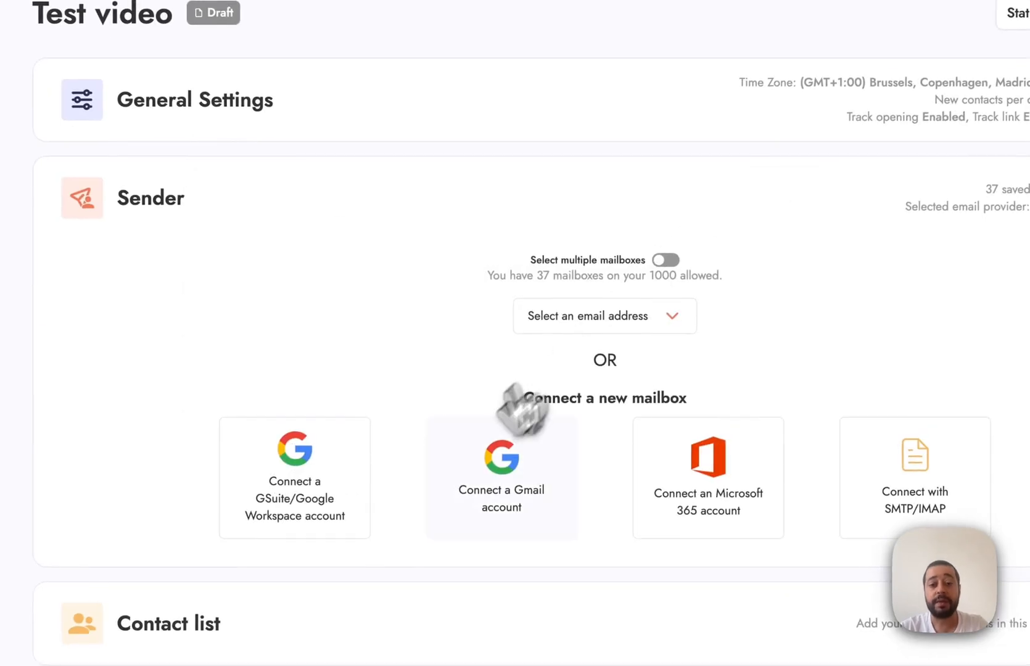
left_click(477, 455)
left_click(240, 589)
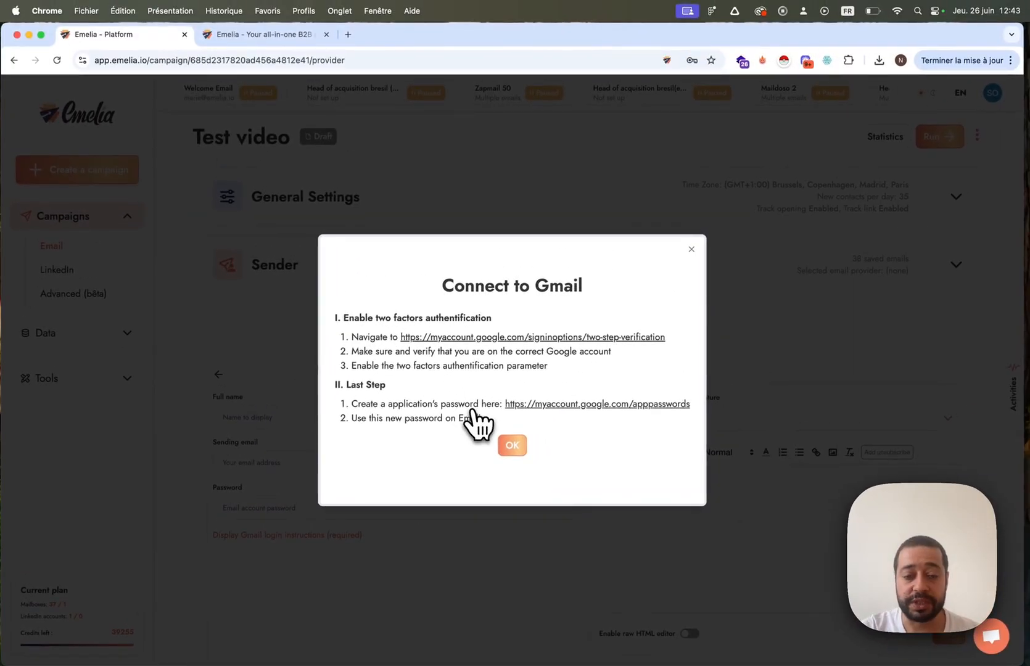
left_click(512, 444)
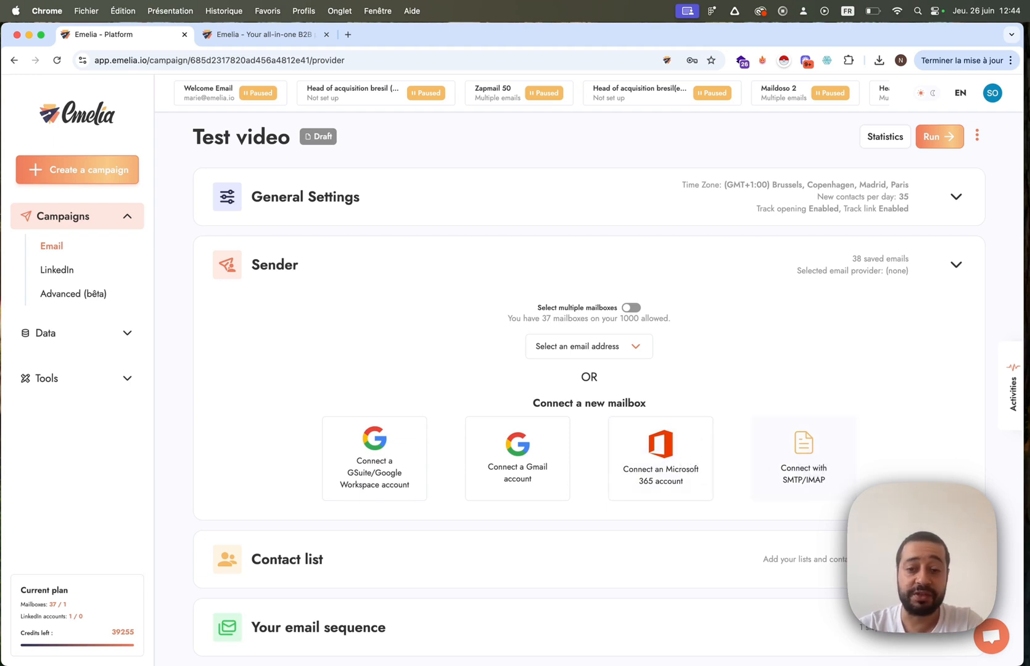
- Open the SMTP/IMAP mailbox connection form and choose to fill in the server information manually
left_click(803, 459)
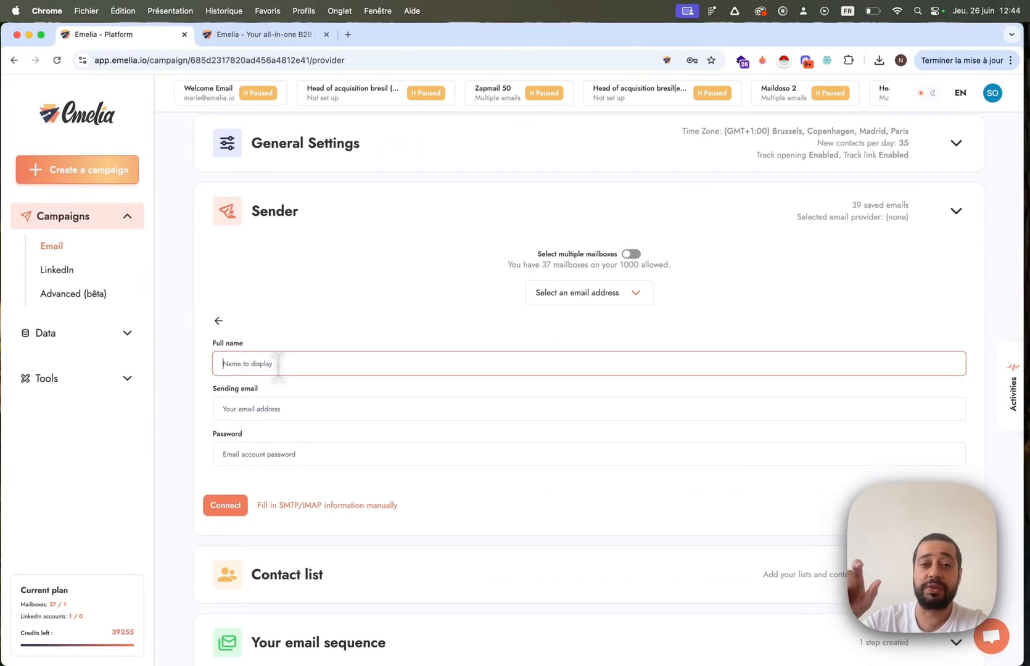
left_click(277, 402)
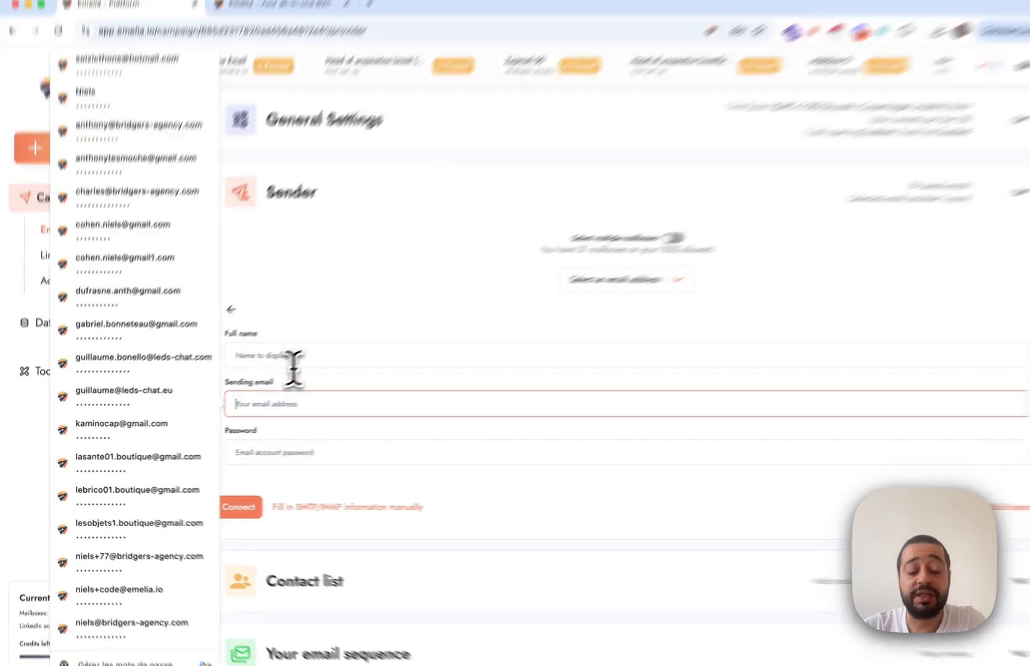
left_click(317, 318)
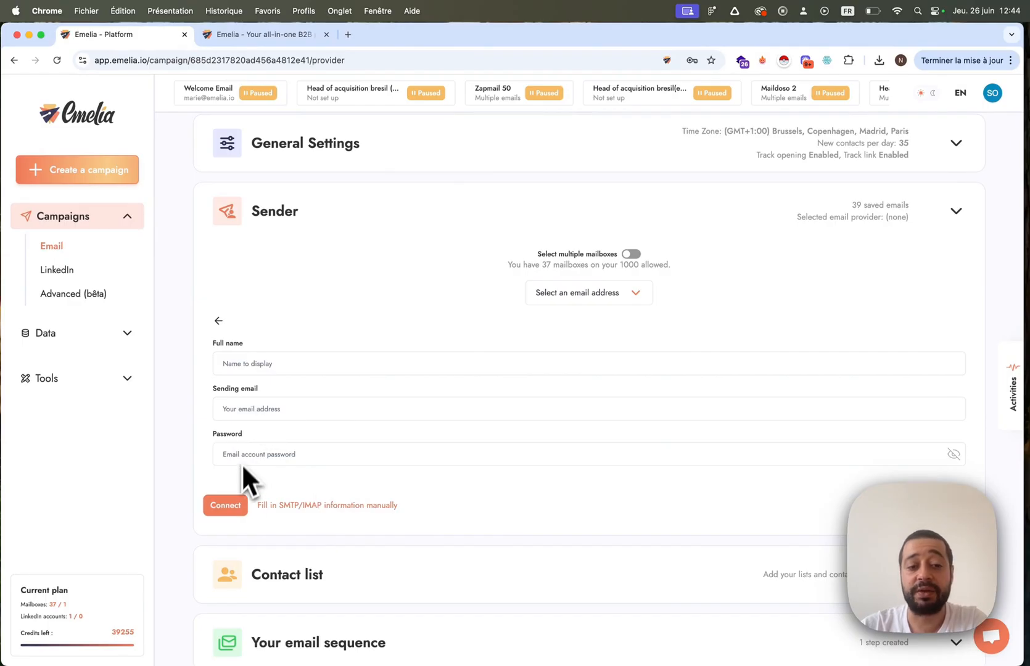
left_click(329, 505)
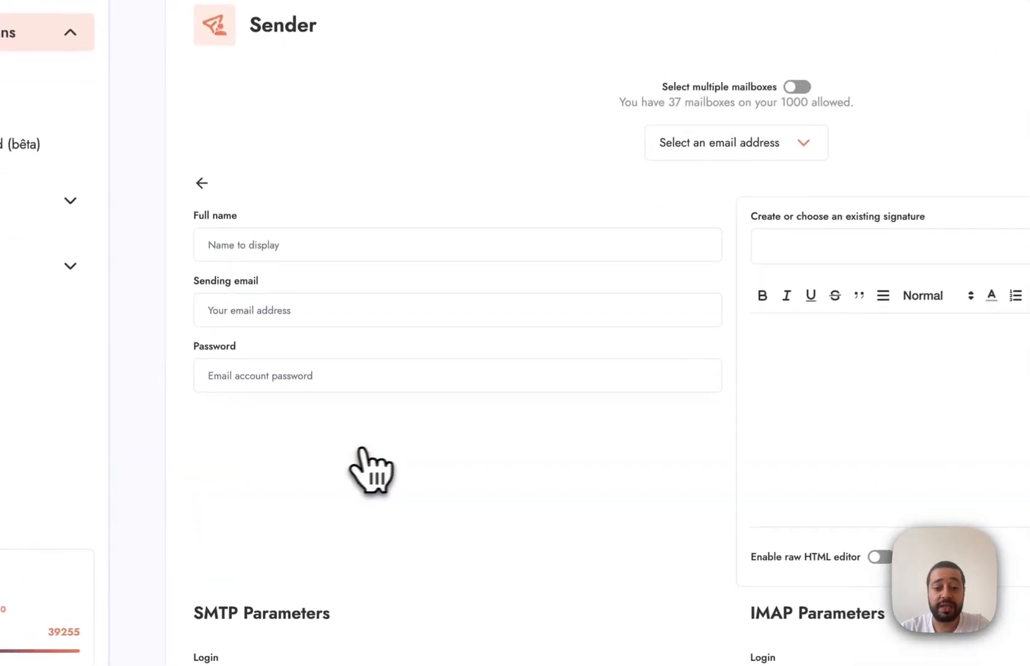
- Examine the SMTP and IMAP parameter fields of the manual mailbox connection form
scroll(462, 450, "down", 5)
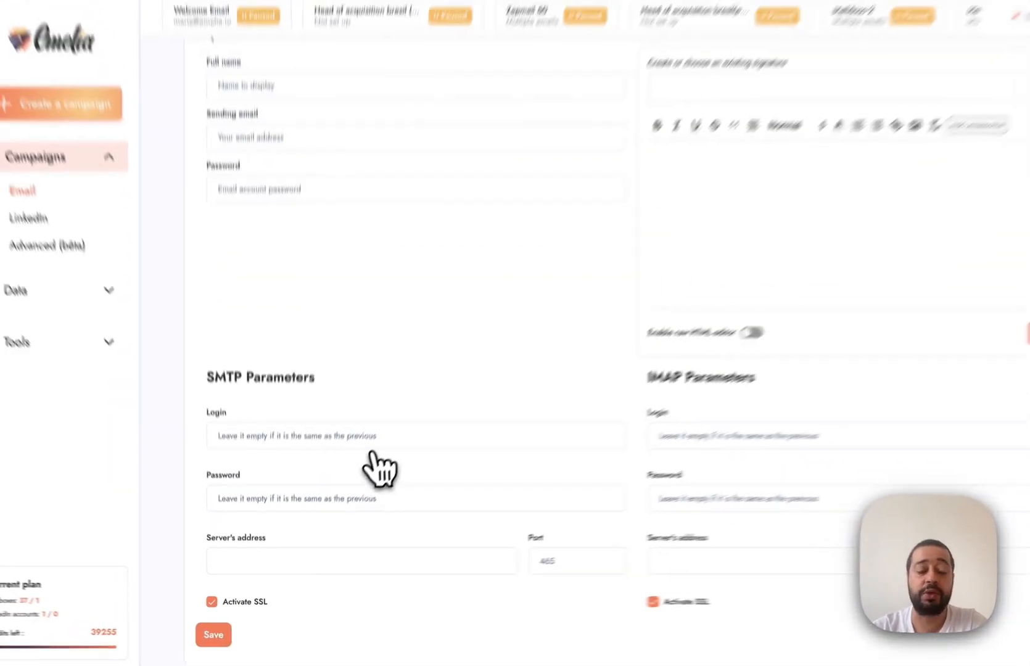
scroll(456, 568, "down", 3)
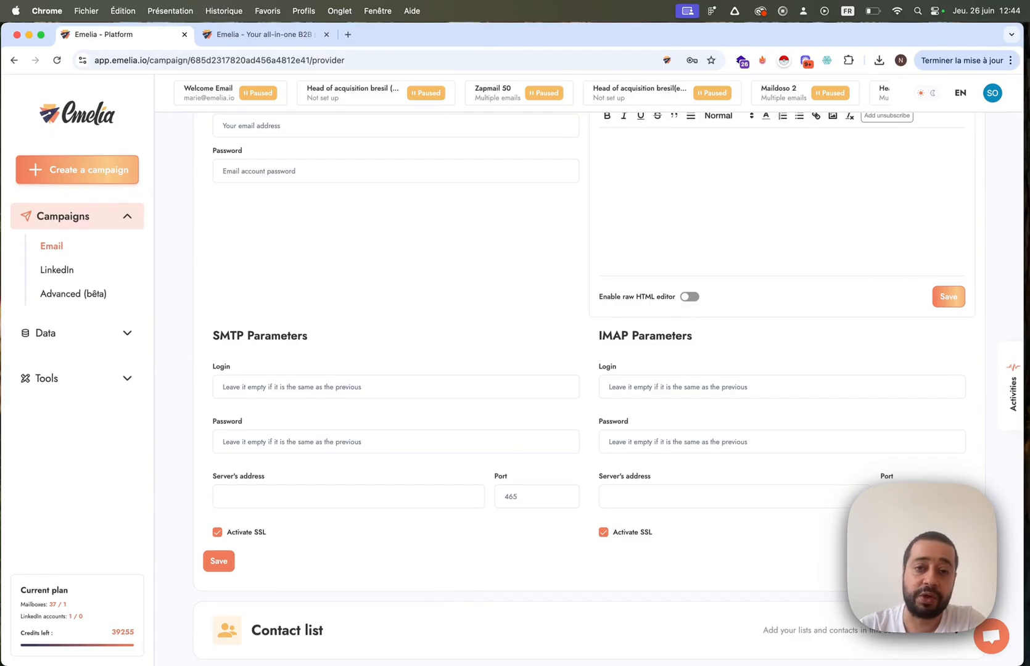
scroll(586, 382, "up", 2)
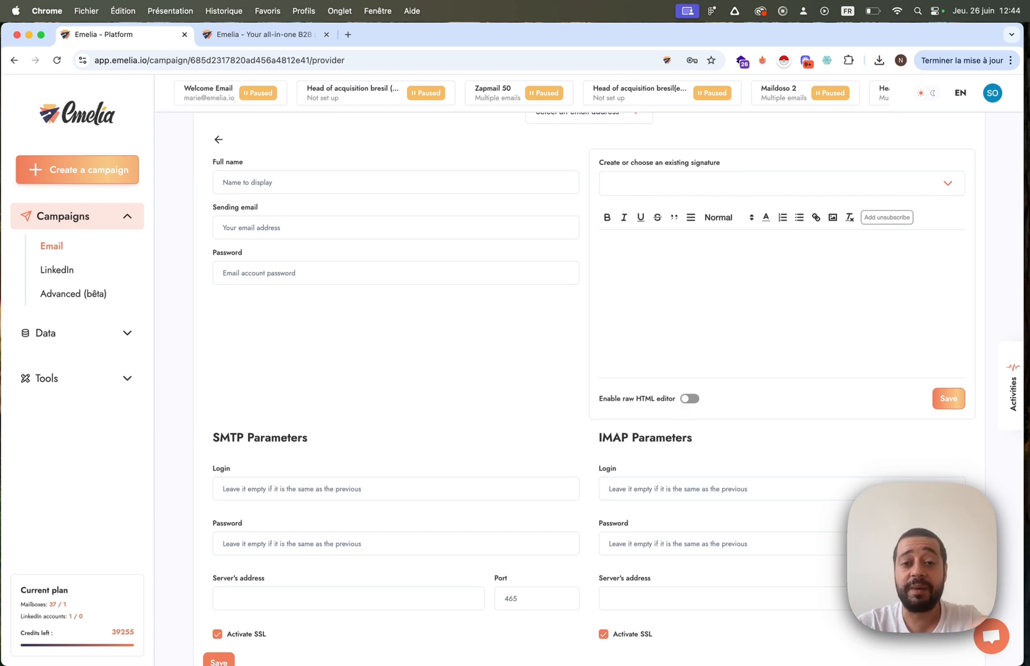
scroll(444, 560, "down", 1)
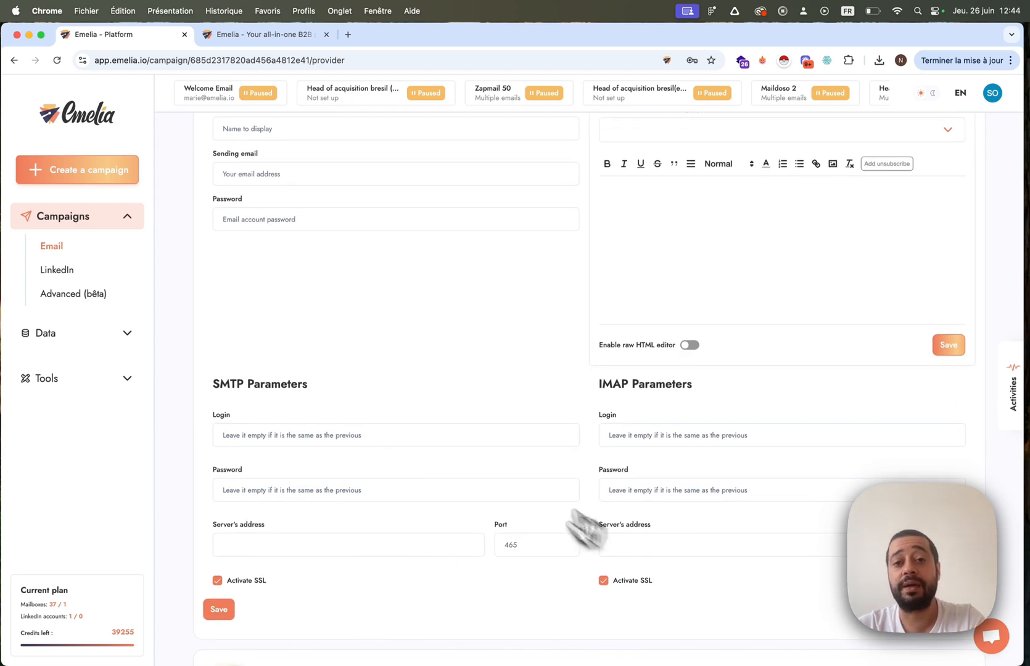
scroll(421, 404, "up", 1)
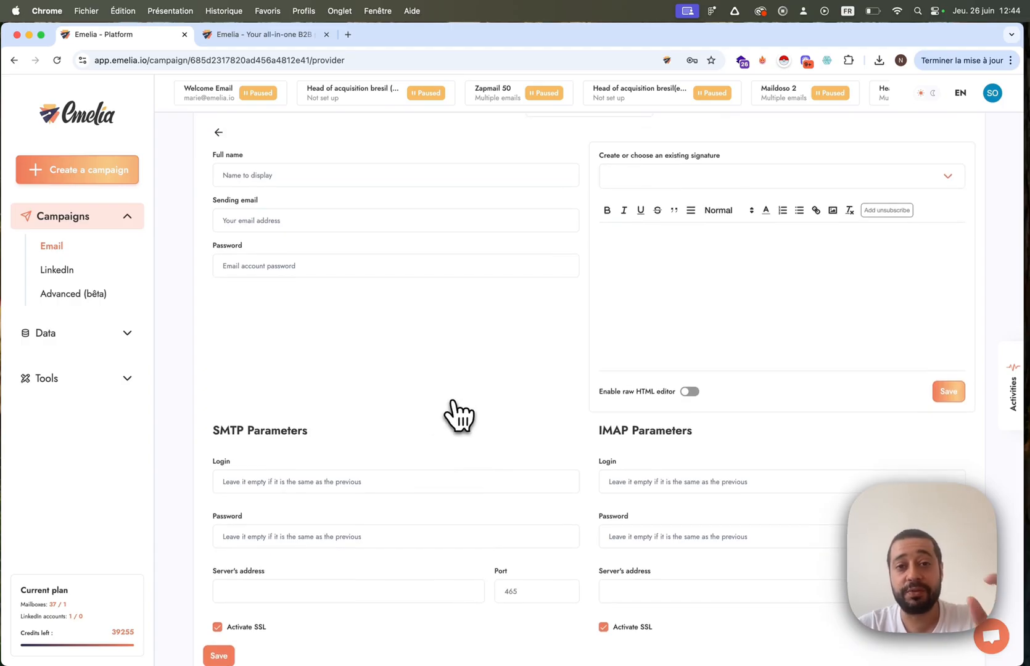
scroll(459, 510, "up", 1)
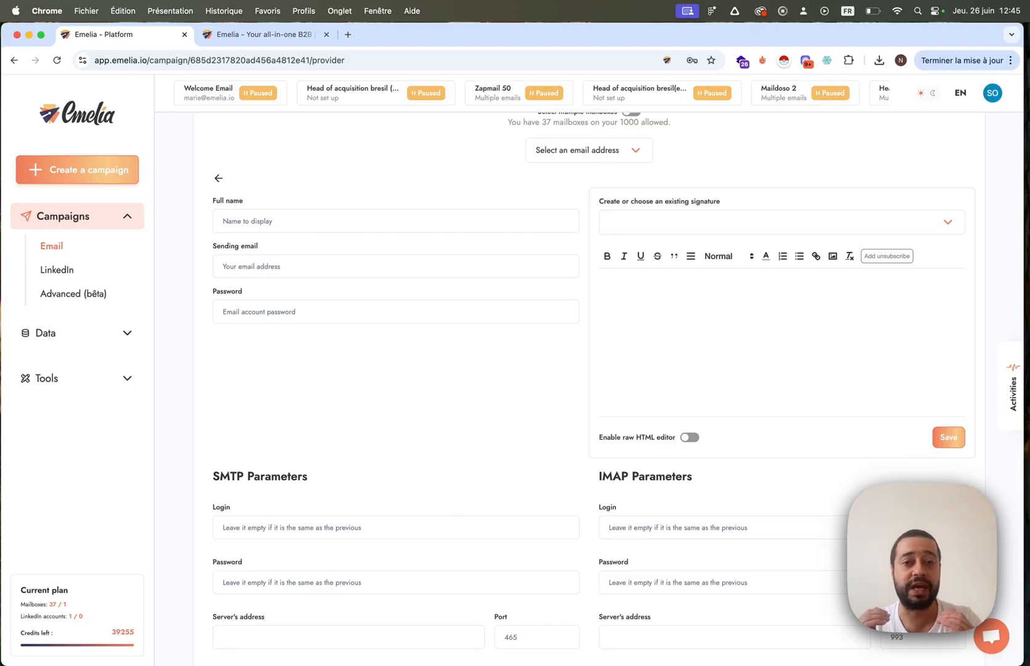
- Write a new email signature with the sender's full name on the first line and "CEO & Co-founder" on the second
scroll(457, 503, "up", 3)
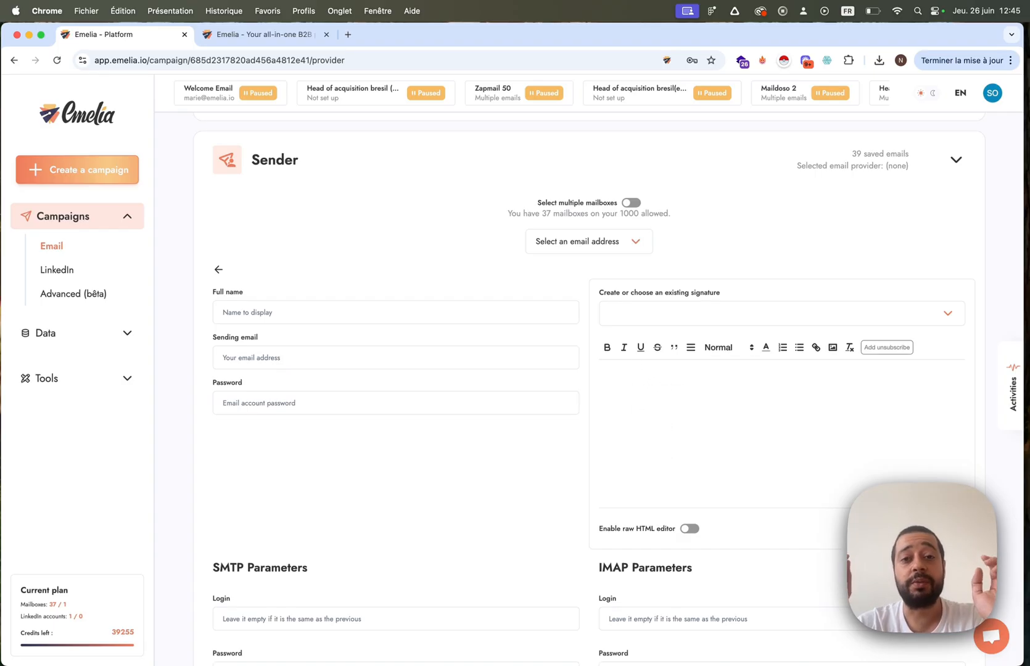
left_click(631, 393)
type("Niel")
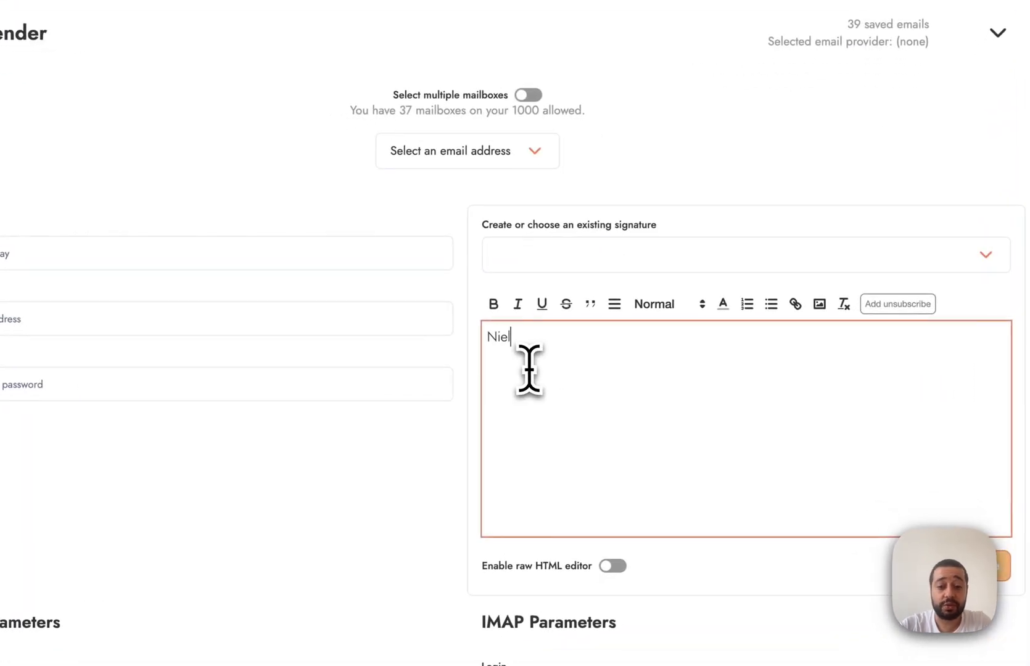
type("s Cohe")
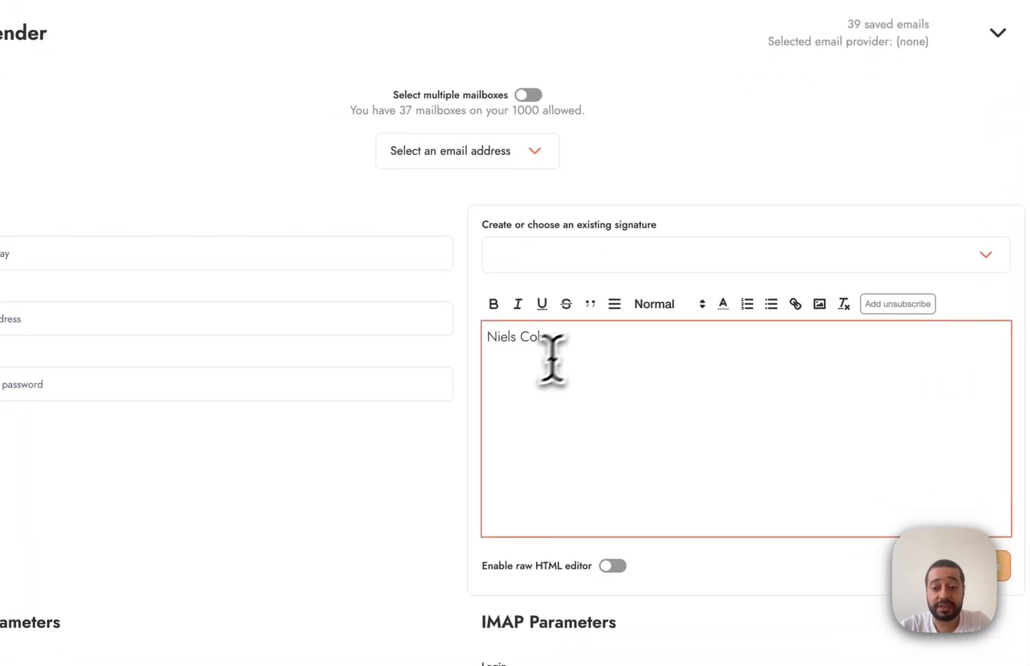
left_click_drag(559, 337, 488, 338)
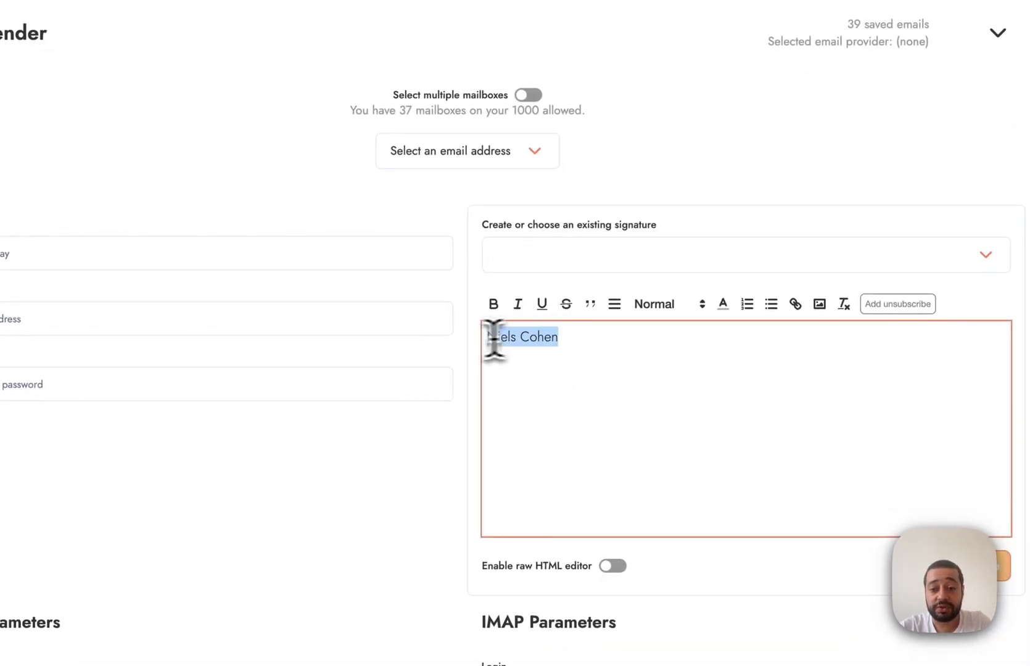
left_click(571, 341)
key("Return")
type("CEO & Co-founder")
key("Return")
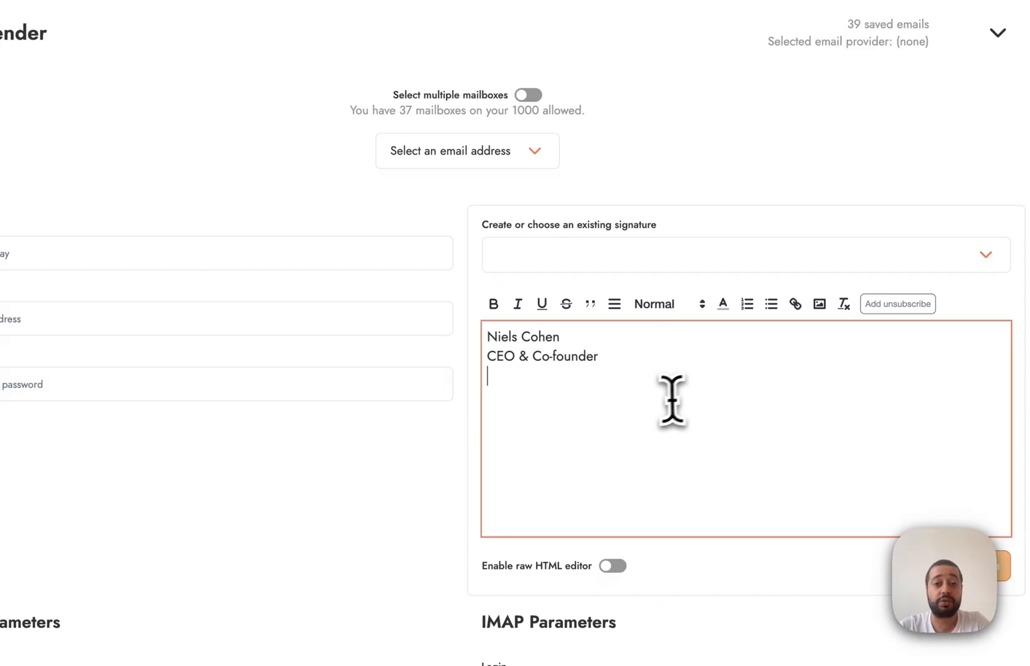
- Italicize the signature's "CEO & Co-founder" line and add "emelia.io" on the line below it
left_click_drag(608, 364, 486, 360)
left_click(520, 306)
left_click(626, 367)
key("Return")
type("niel")
key("BackSpace")
key("BackSpace")
type("emelia.io")
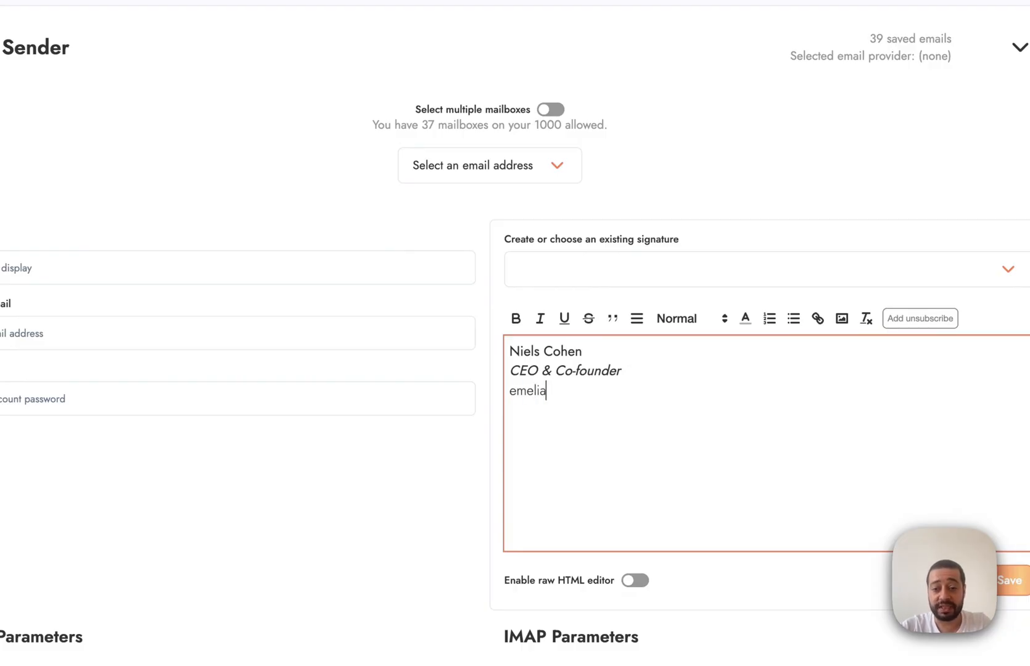
double_click(496, 393)
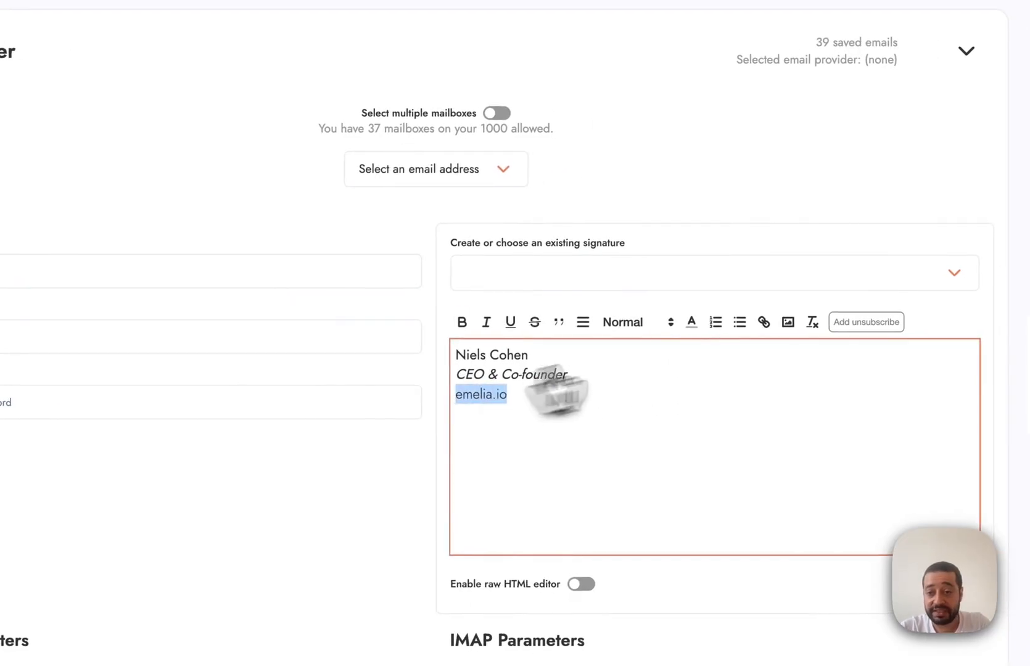
left_click(771, 321)
key("Home")
type("https")
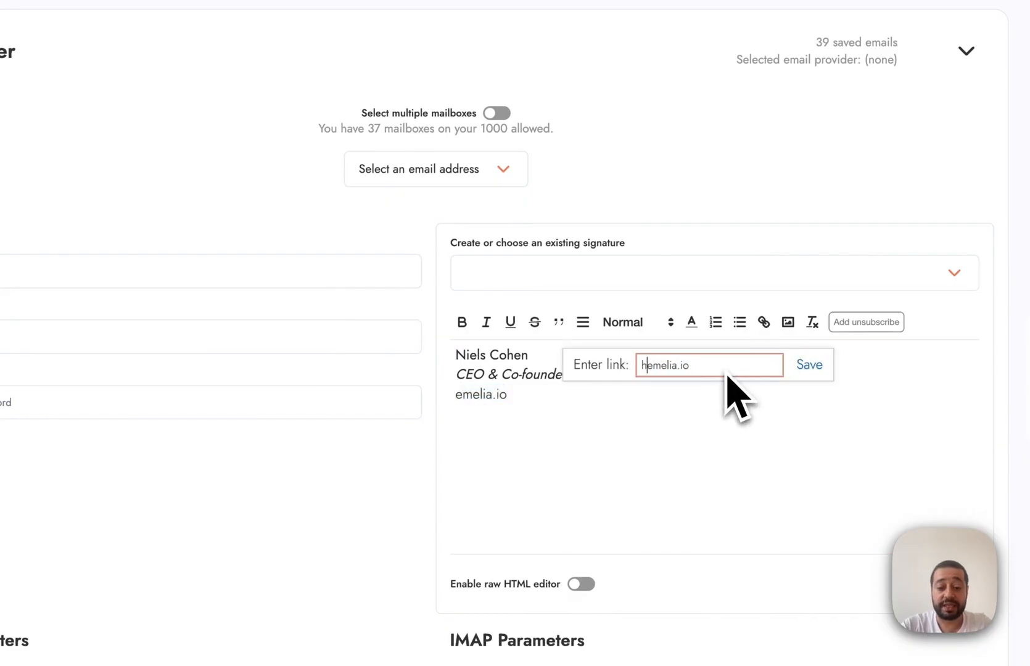
type("://")
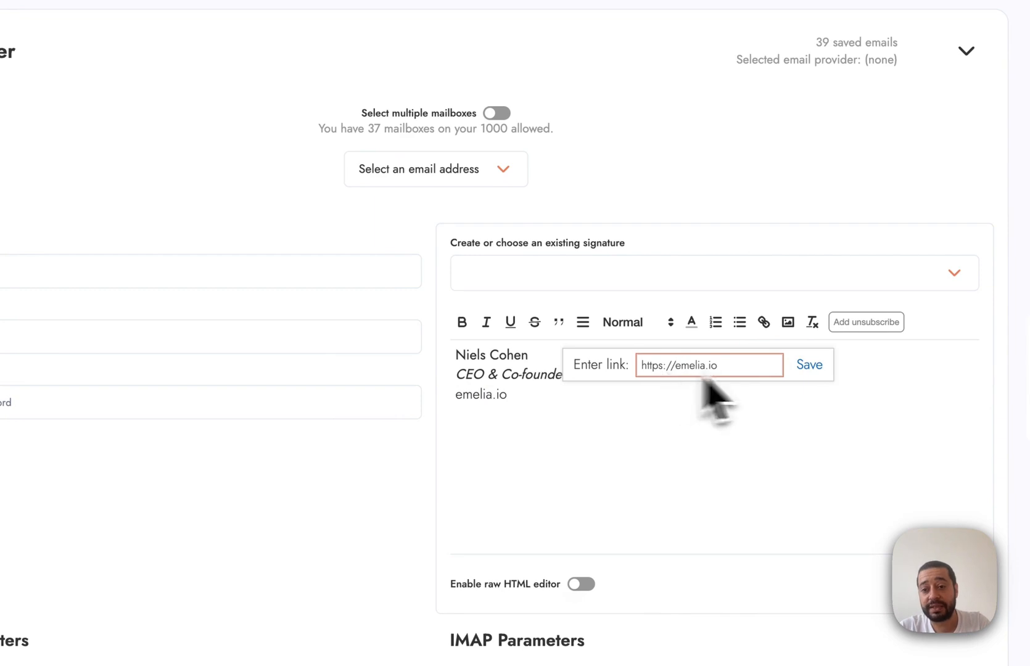
left_click(809, 364)
left_click(637, 387)
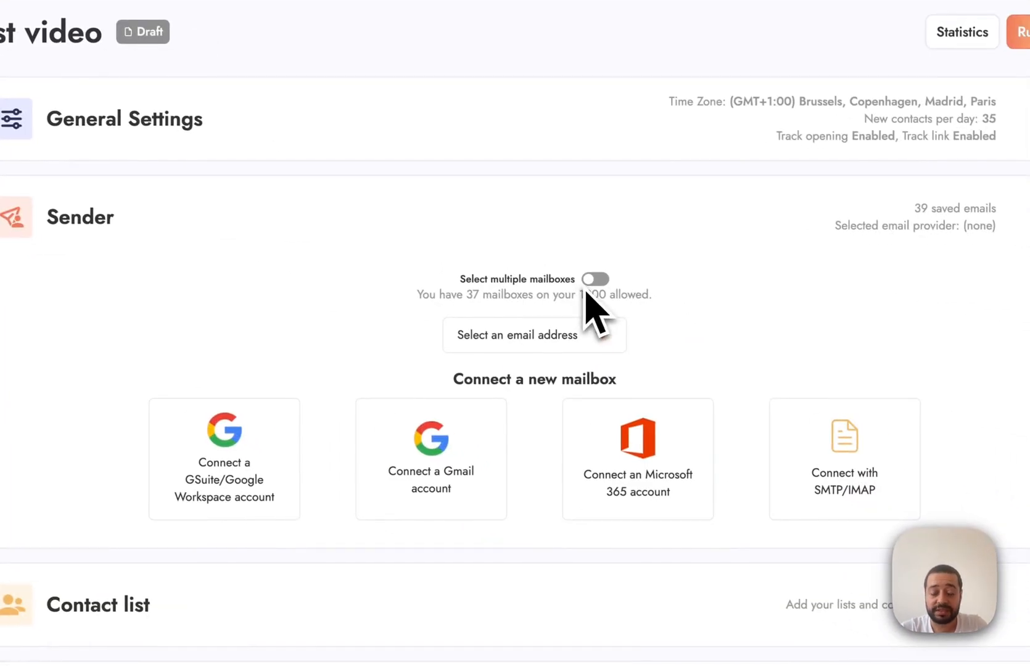
- Choose the saved growth-emelia.com mailbox as the campaign's single sender
left_click(580, 336)
left_click(541, 435)
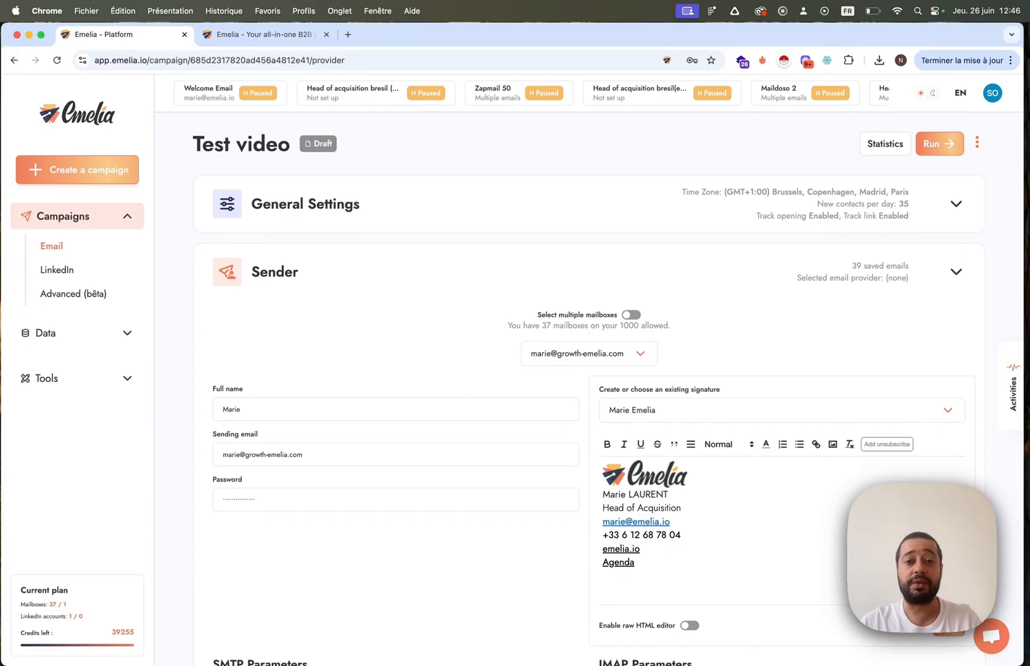
- Enable multiple sender mailboxes and select the boost-emelia.com, growth-emelia.com and use-emelia.com mailboxes
left_click(634, 316)
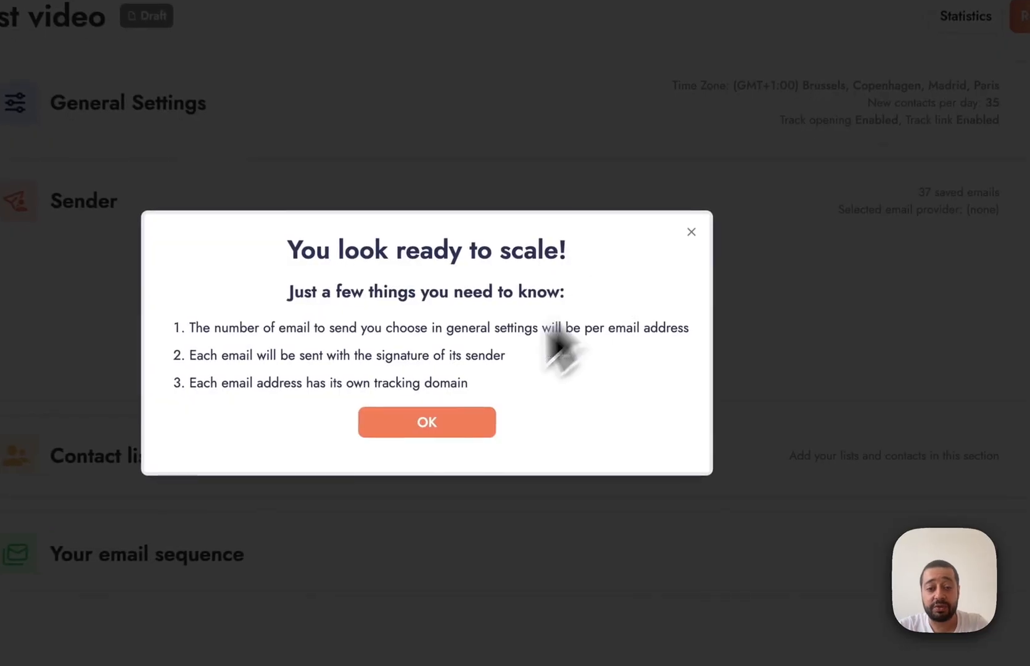
left_click(511, 424)
left_click(515, 419)
left_click(432, 462)
left_click(431, 444)
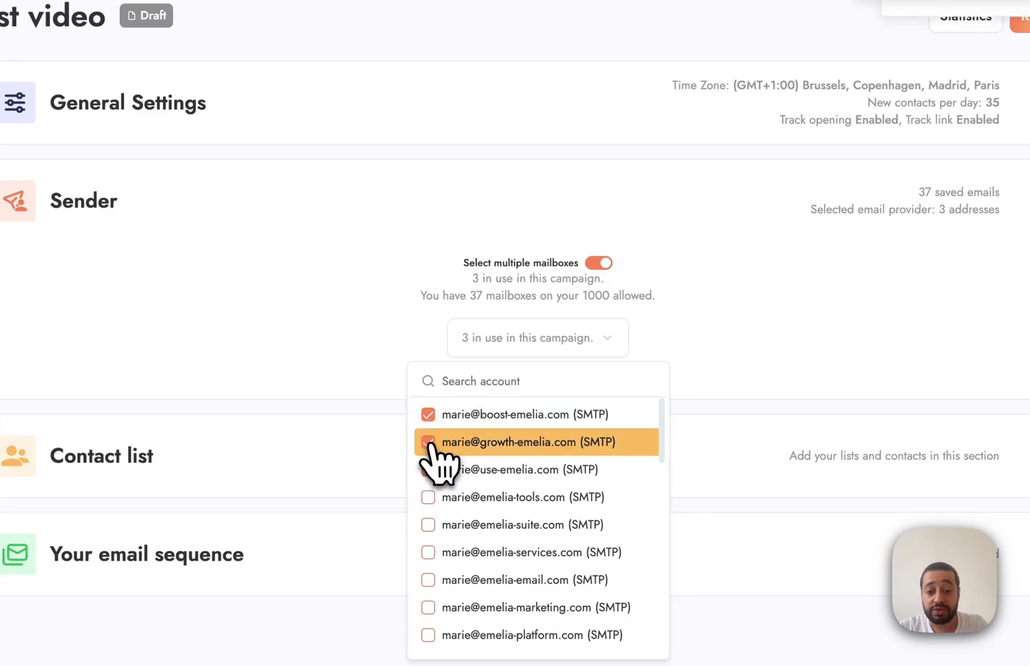
left_click(708, 322)
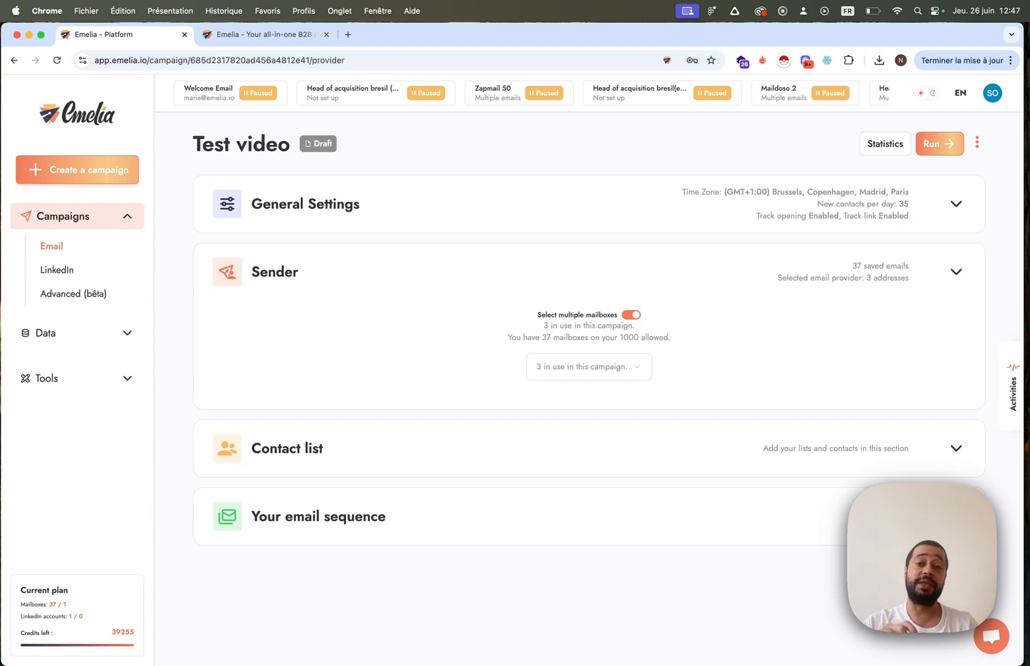
- Review the campaign's General Settings and Sender sections
left_click(904, 207)
left_click(904, 207)
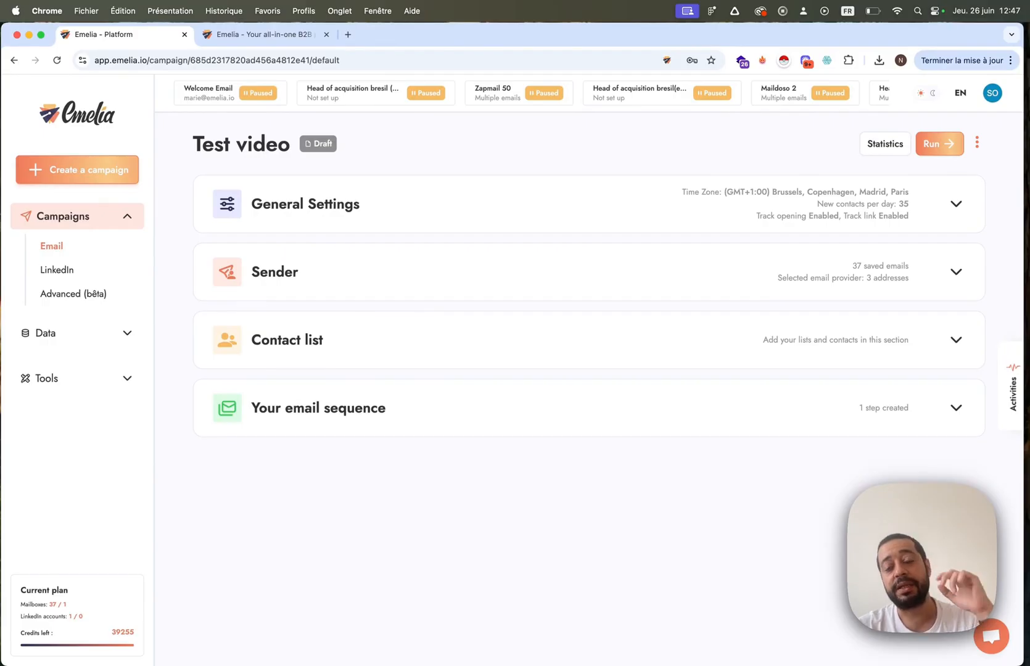
left_click(725, 272)
- Upload "Head of acquisition Bresil 1.csv" from the downloads folder as new contacts for the campaign's contact list
left_click(720, 342)
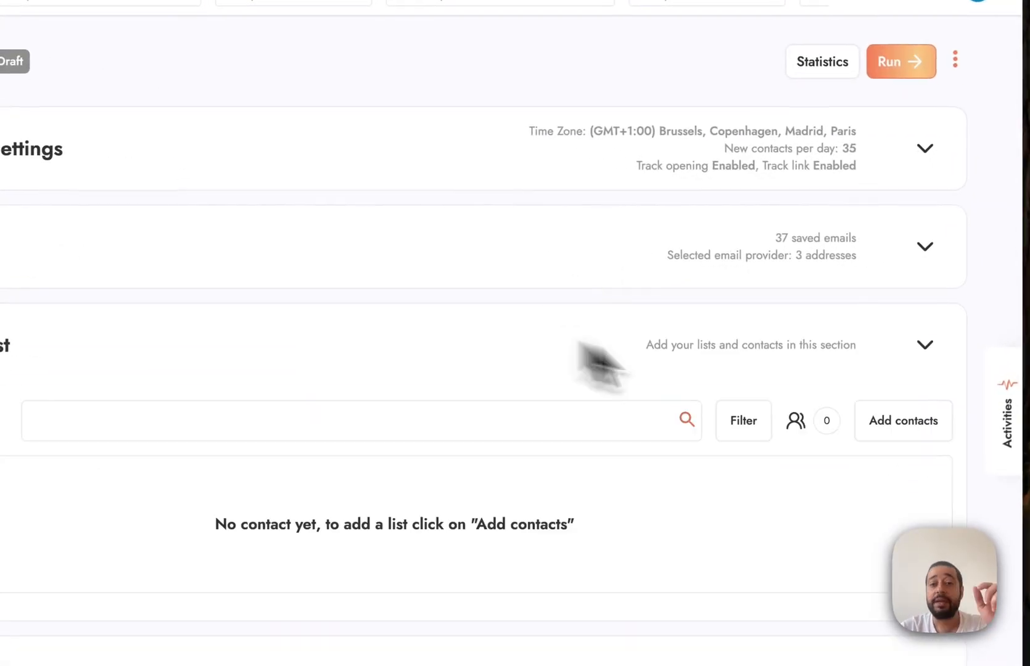
left_click(903, 412)
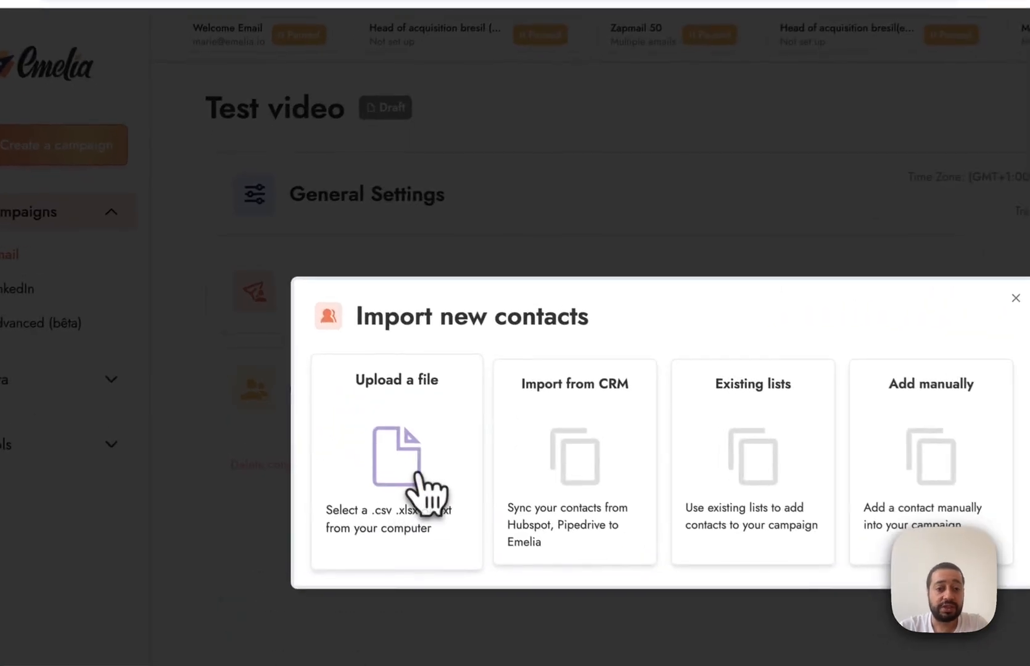
left_click(327, 393)
left_click(174, 145)
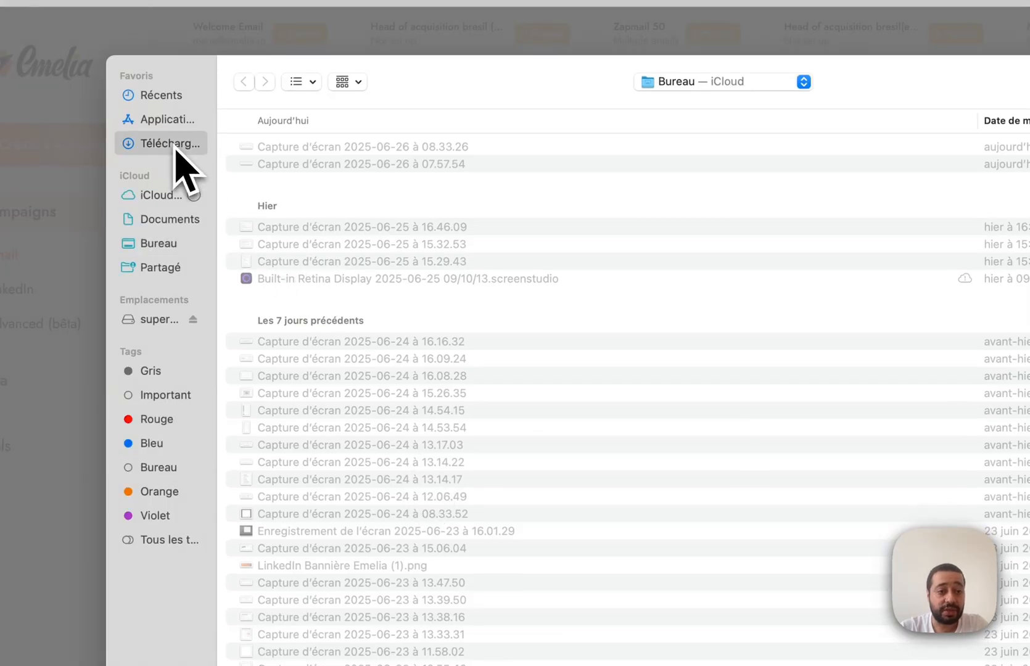
left_click(340, 152)
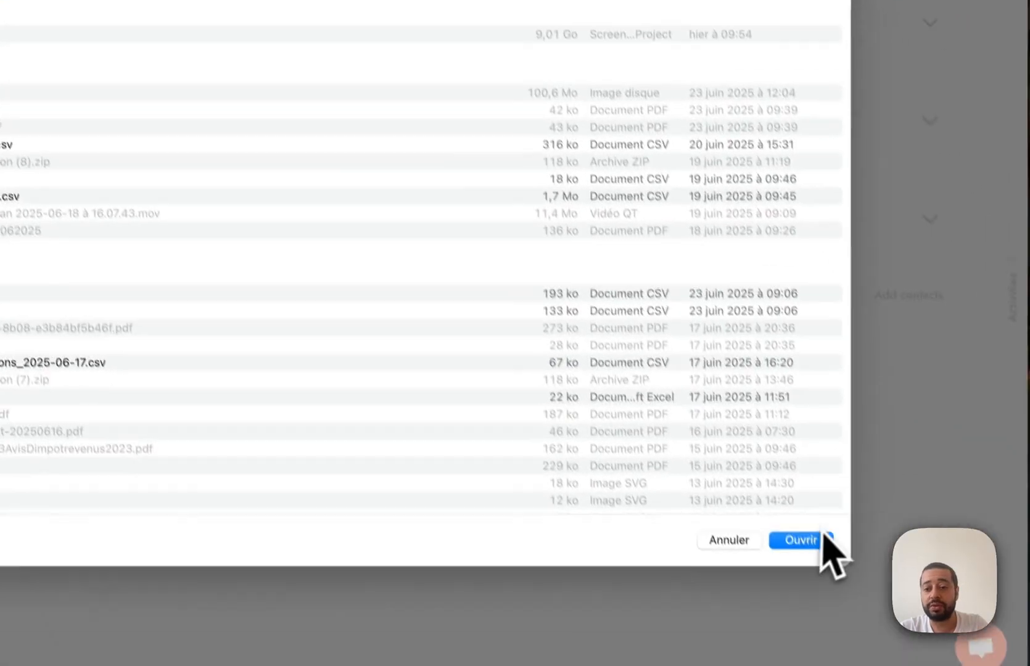
left_click(823, 540)
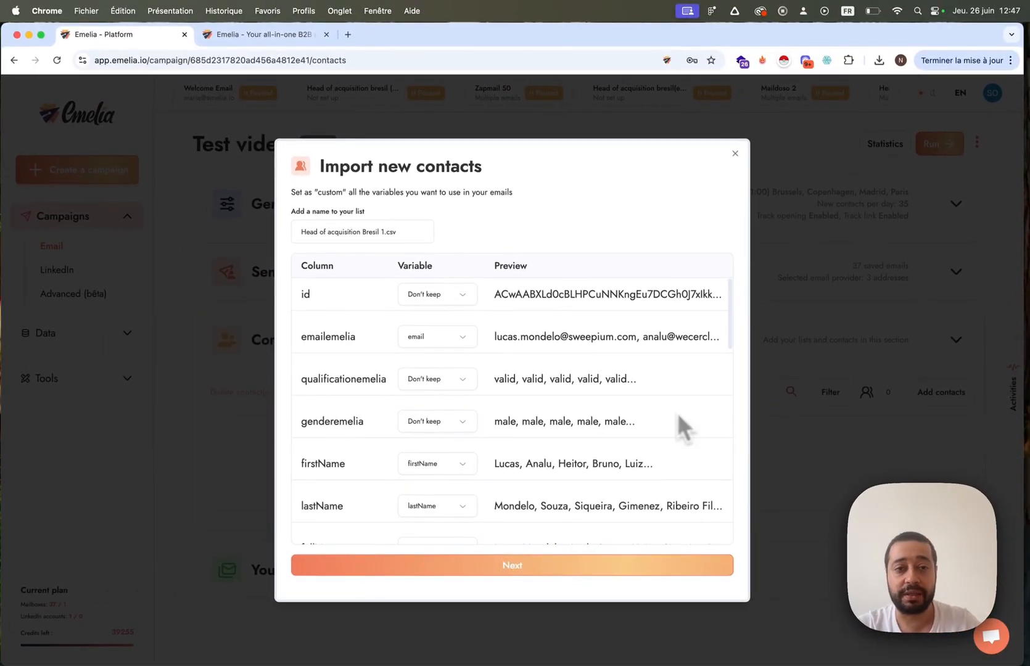
- Examine the list name and the column-to-variable mapping of the contact import, including the email, first name and last name columns
left_click(407, 233)
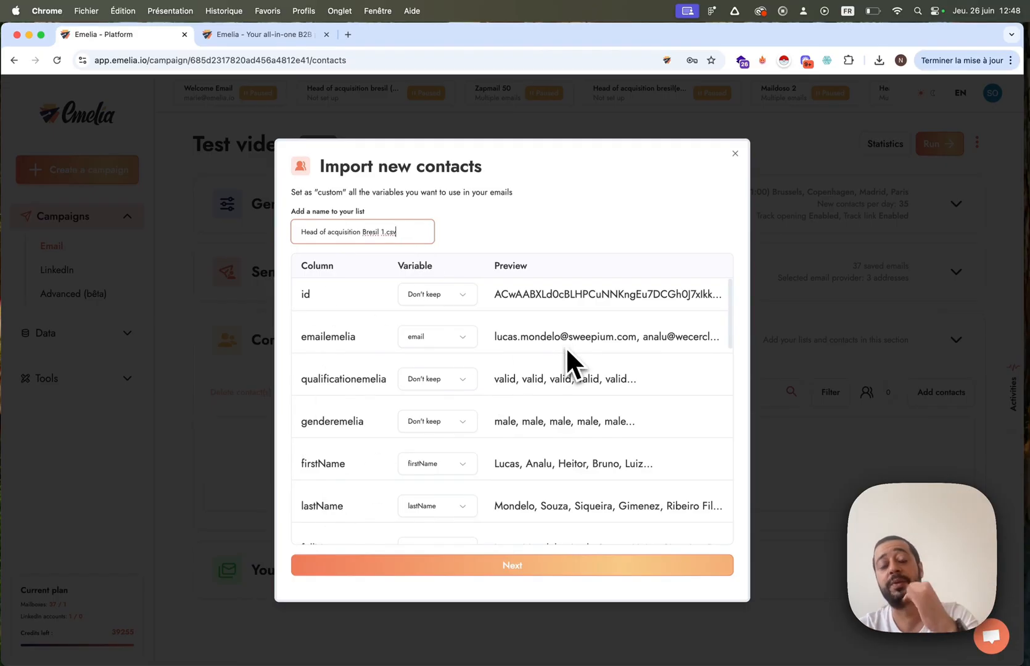
scroll(571, 467, "down", 10)
scroll(571, 468, "up", 9)
scroll(571, 467, "up", 1)
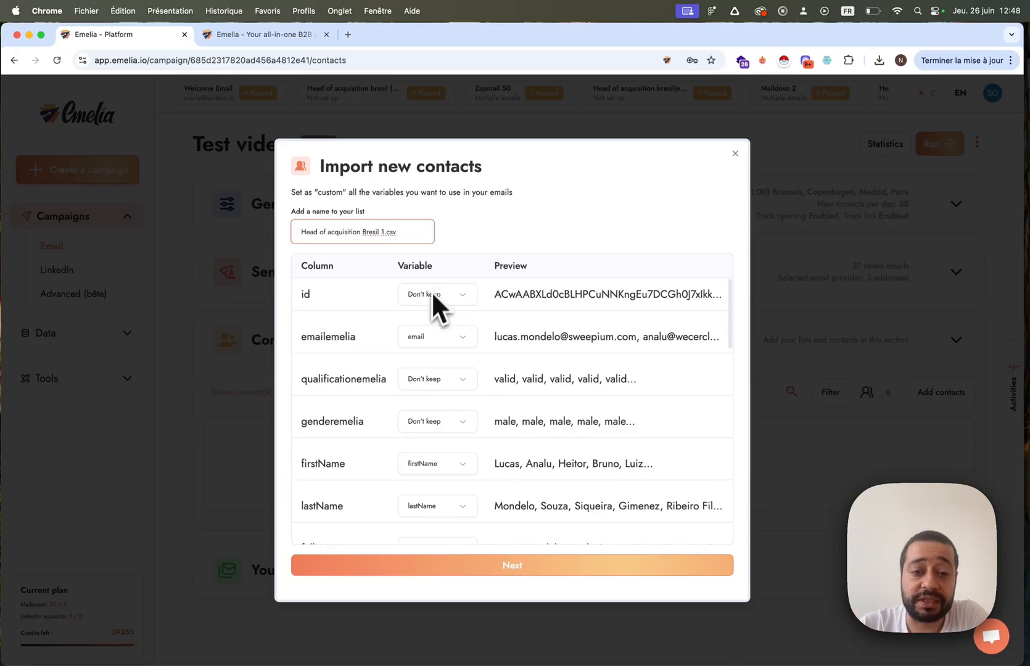
left_click(460, 337)
left_click(459, 346)
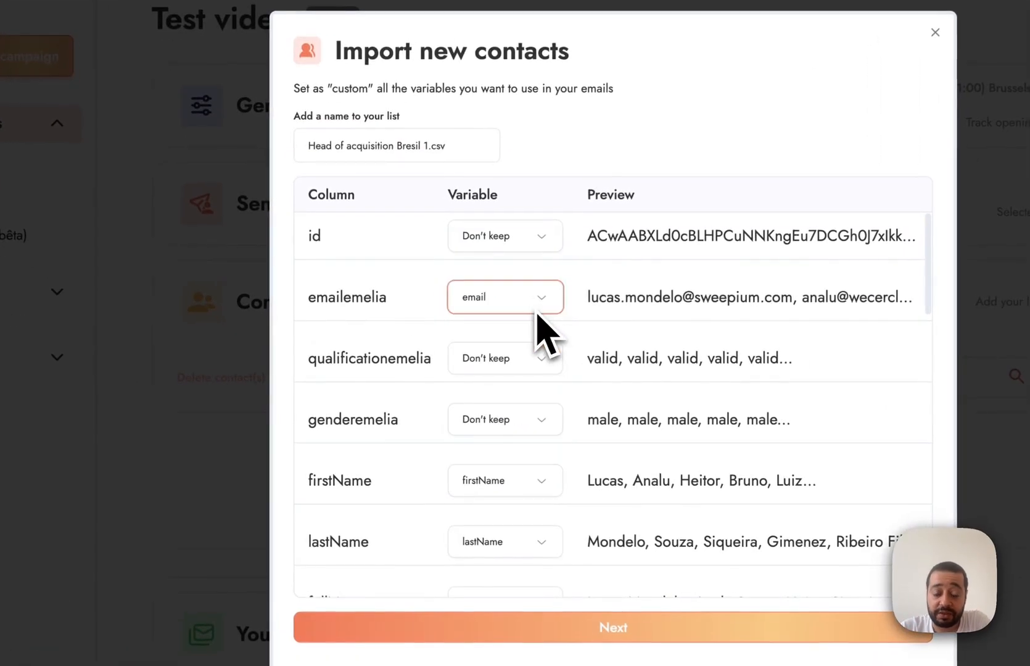
scroll(437, 368, "down", 1)
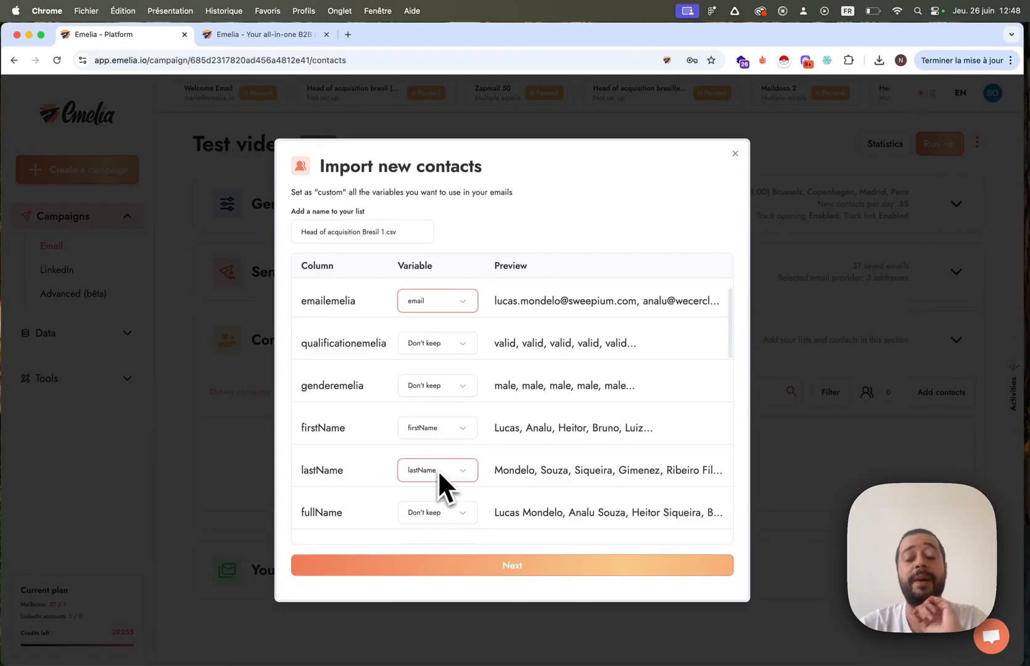
scroll(438, 474, "down", 4)
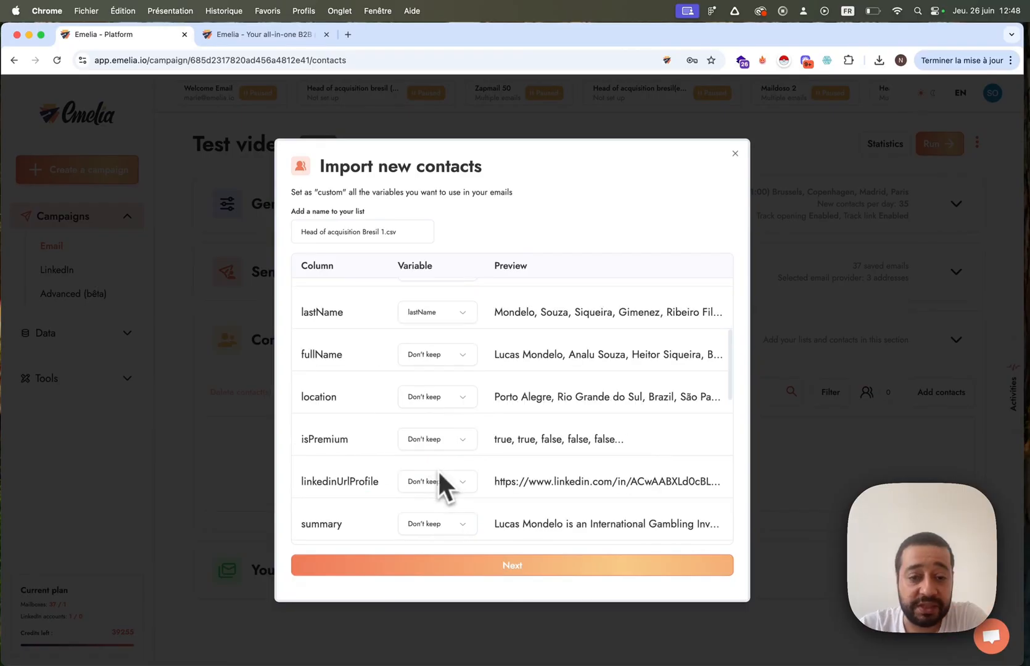
- Map the isPremium column as a custom variable in the contact import and check the remaining columns
left_click(439, 442)
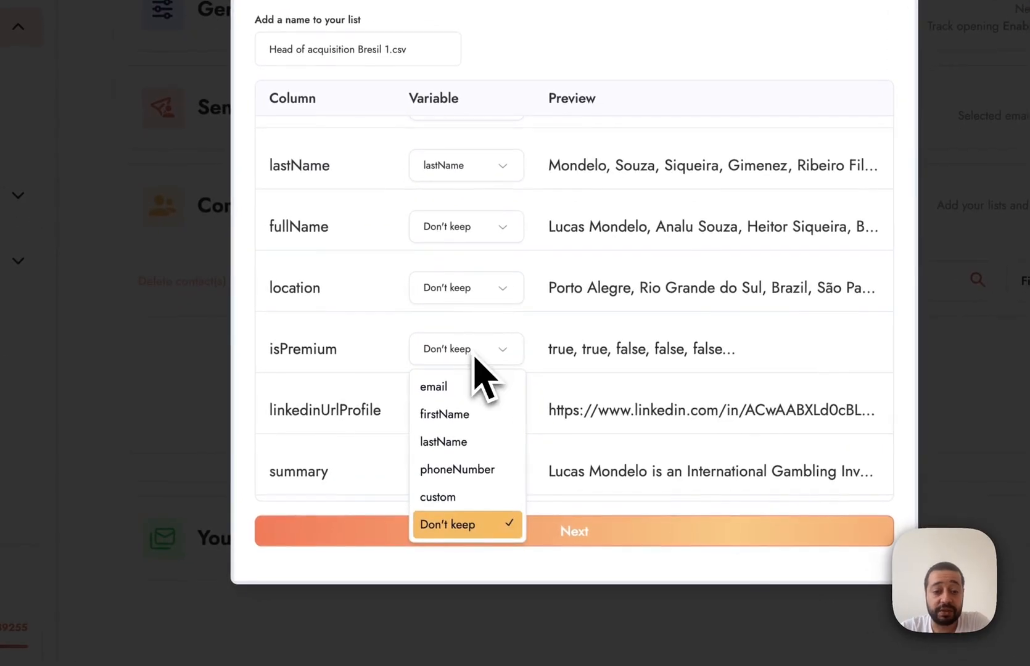
left_click(457, 496)
scroll(497, 382, "down", 3)
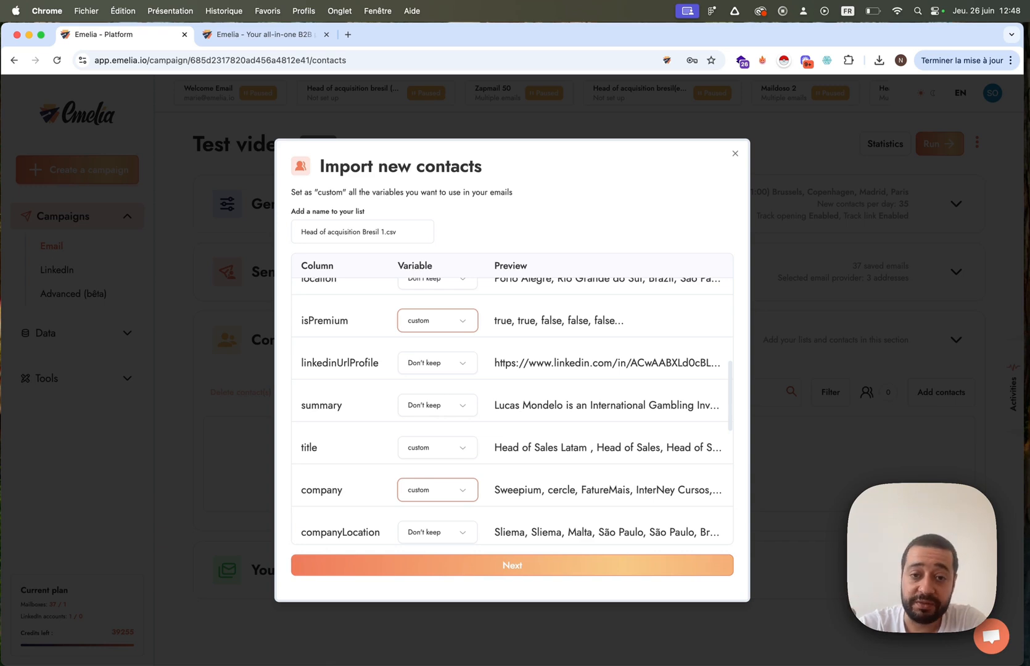
scroll(438, 495, "down", 5)
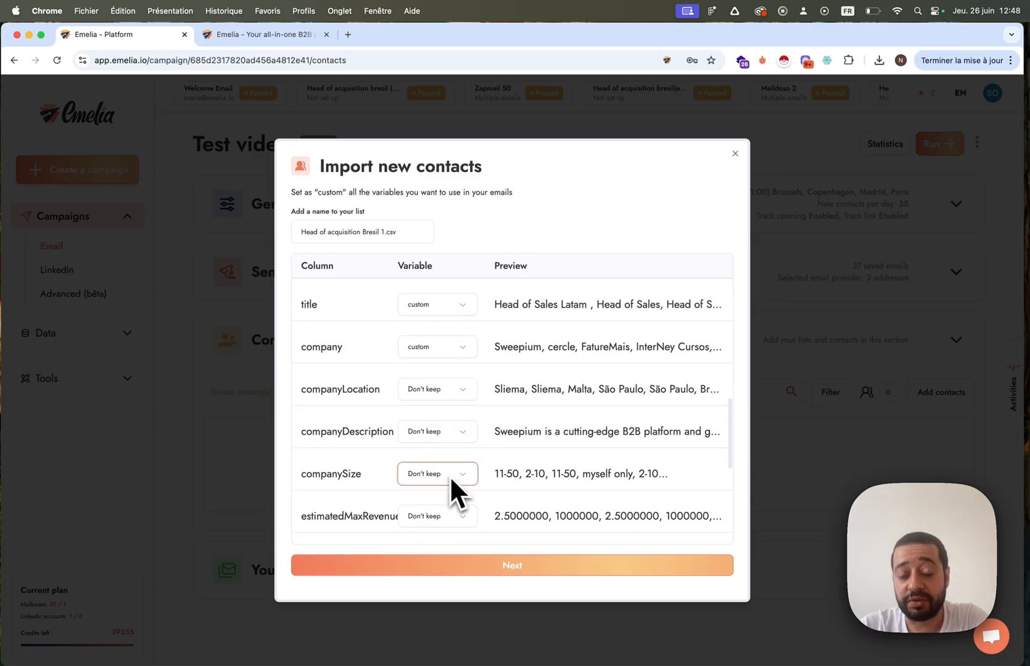
scroll(463, 479, "down", 4)
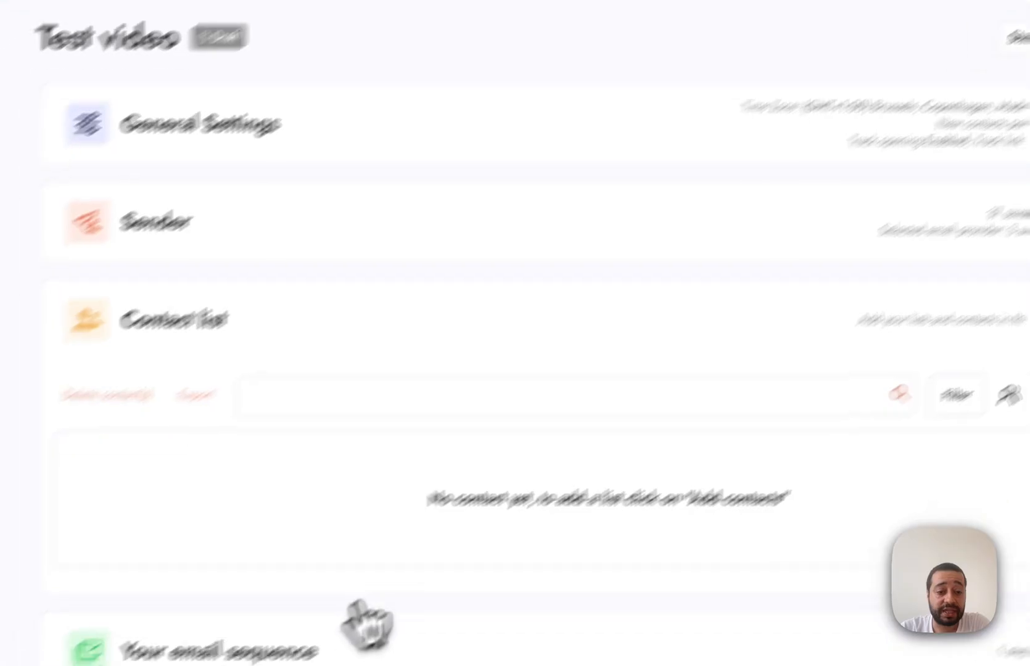
- Set the subject of Step 1 in the email sequence to "Hello" followed by the firstName variable
left_click(389, 562)
scroll(430, 595, "down", 4)
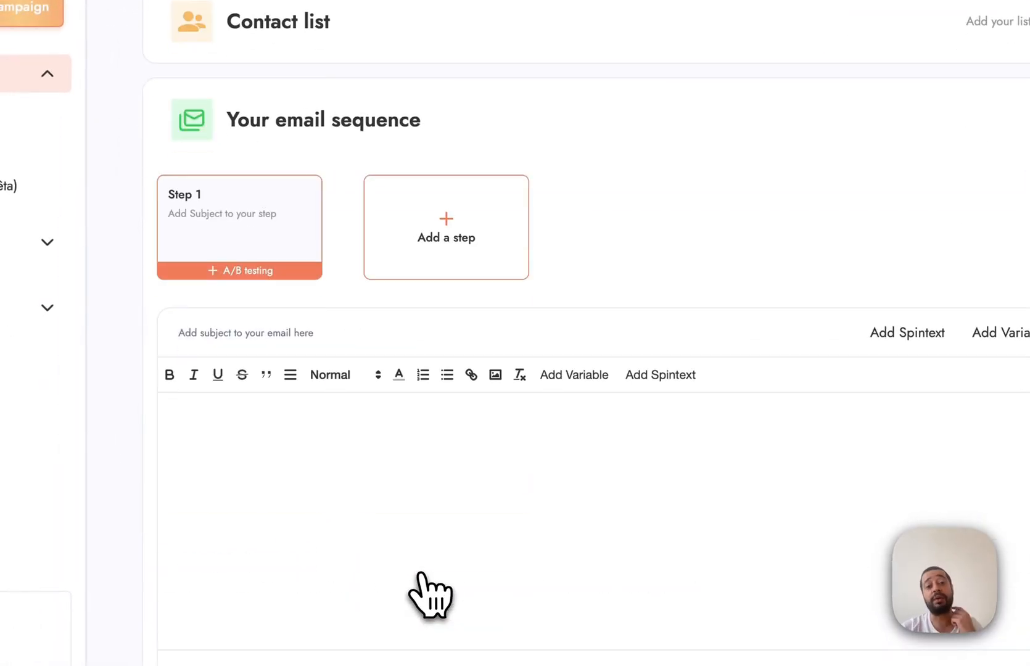
left_click(234, 334)
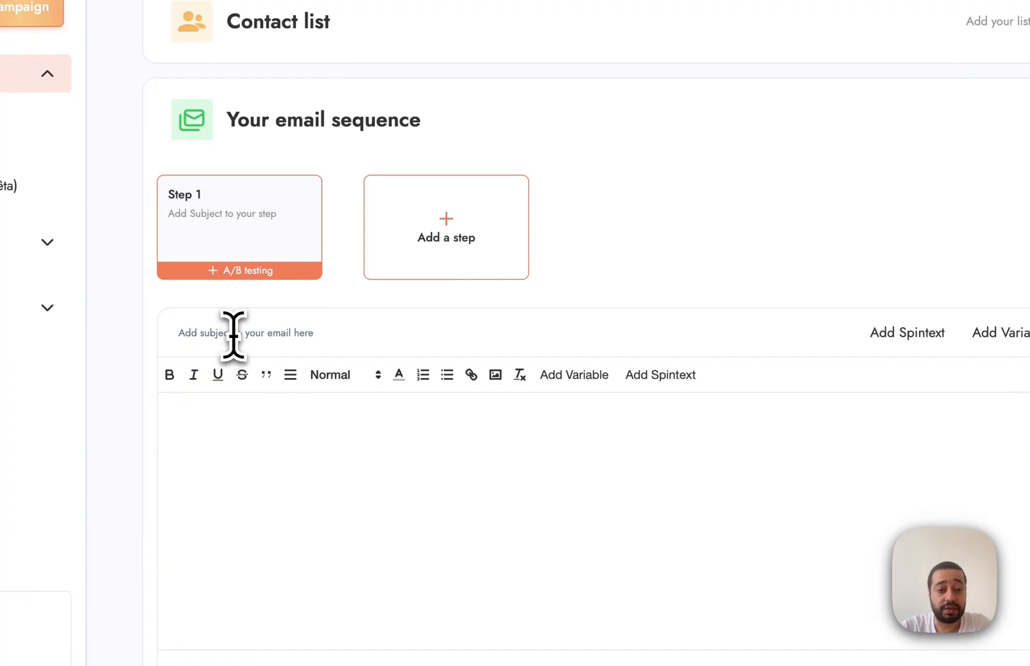
type("Hello")
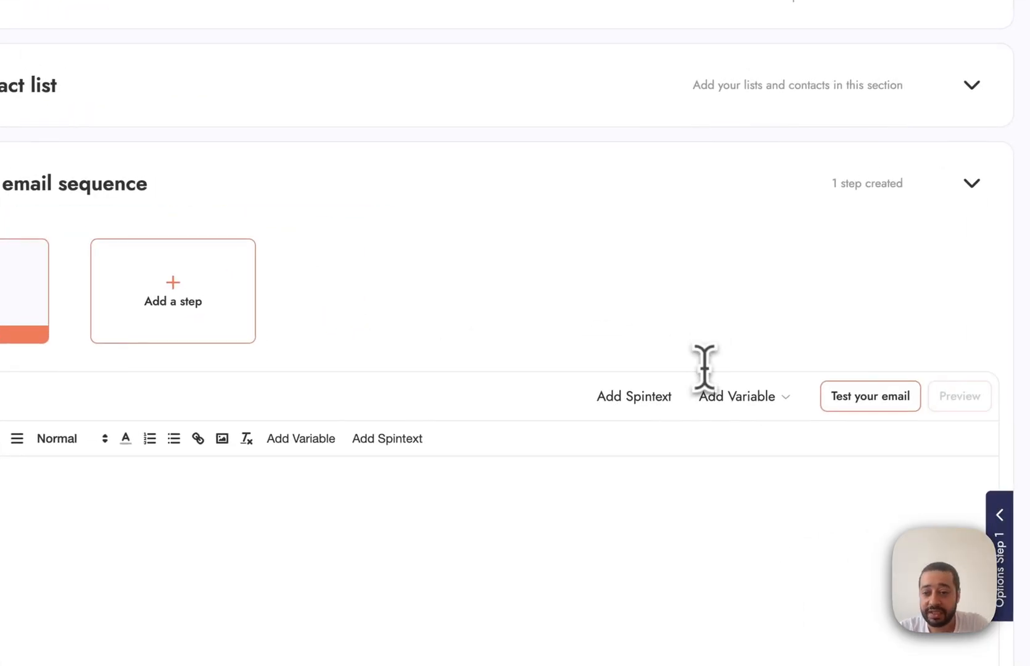
left_click(740, 396)
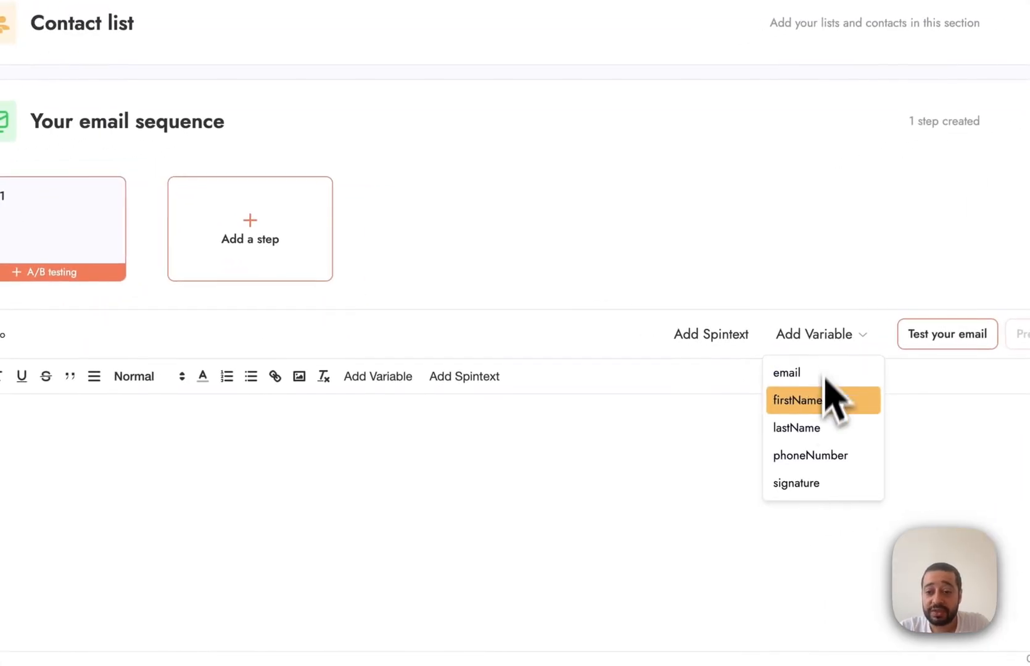
left_click(826, 398)
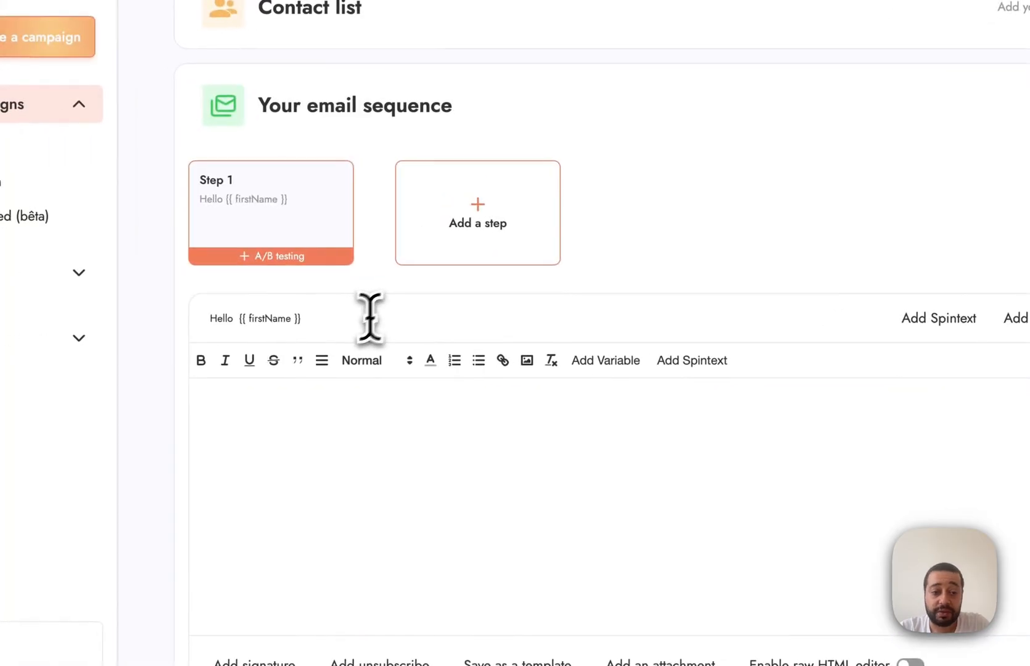
- Begin the Step 1 email body with the greeting "Bonjour {{firstName}}," followed by a blank line
left_click(242, 409)
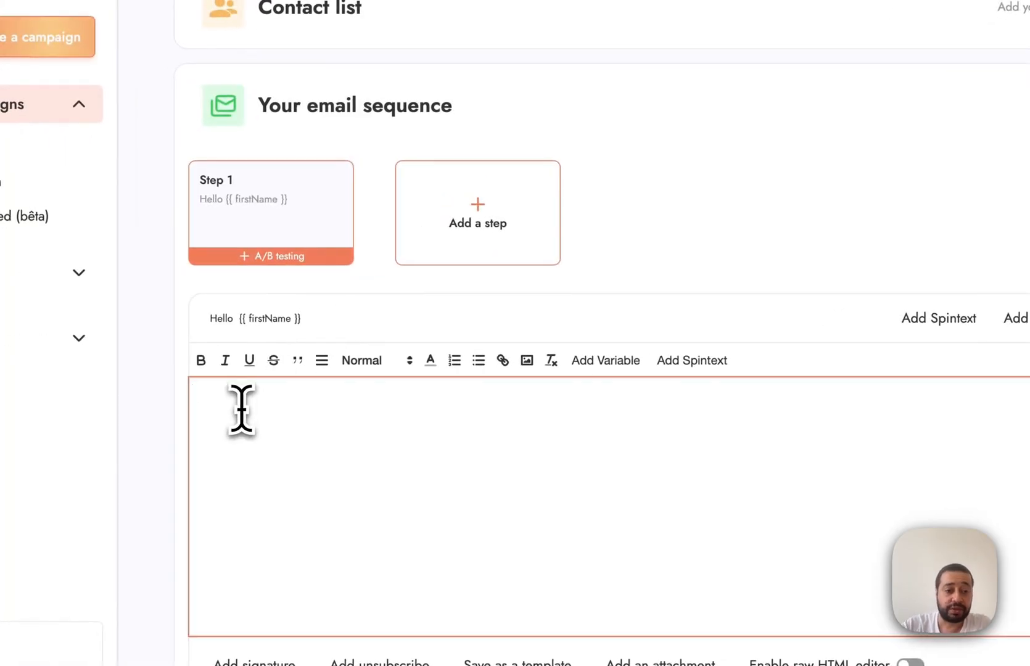
type("Bonjour")
left_click(603, 364)
left_click(607, 426)
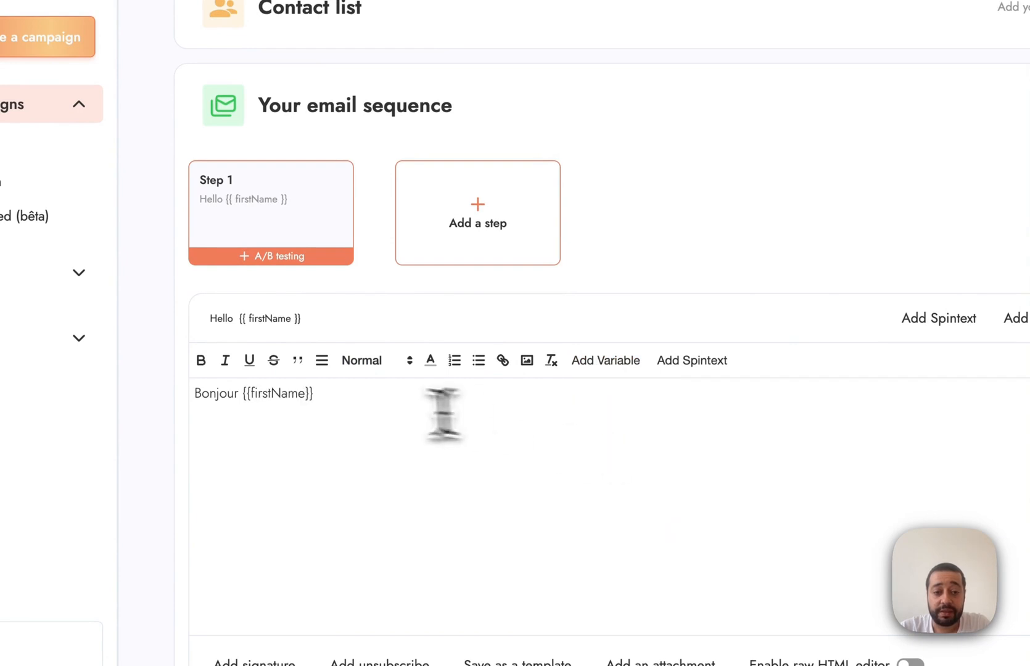
key("Return")
key("Return")
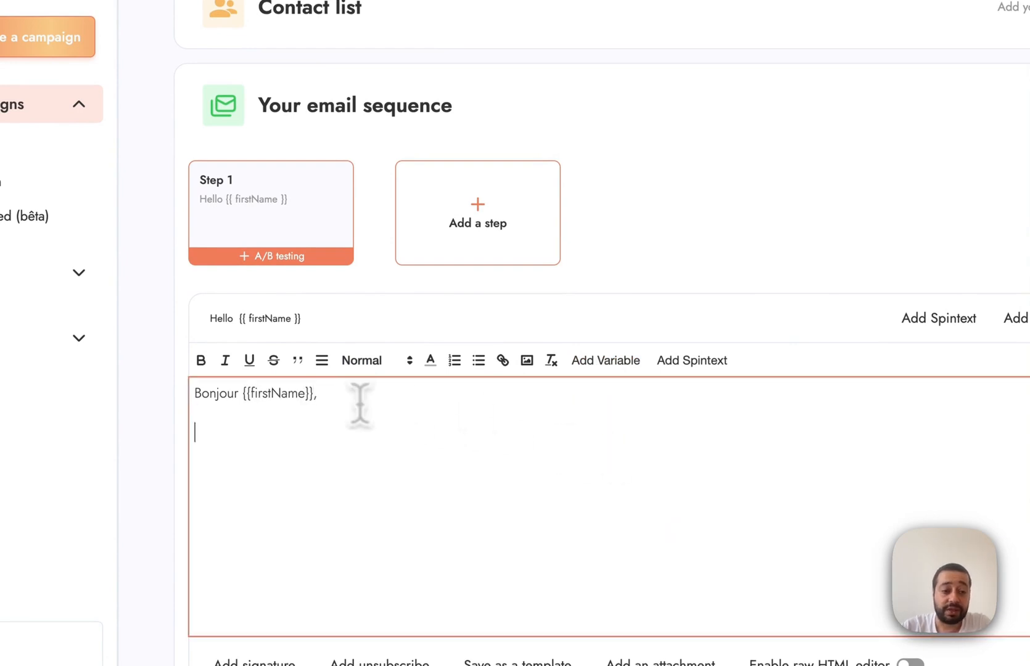
- Add the placeholder lines "gdgdgdgd", "dg", "dg" and "dgd" to the email body and insert the signature variable below them
type("gdgdgdgd")
key("Return")
type("dg")
key("Return")
type("dg")
key("Return")
key("Return")
type("dgd")
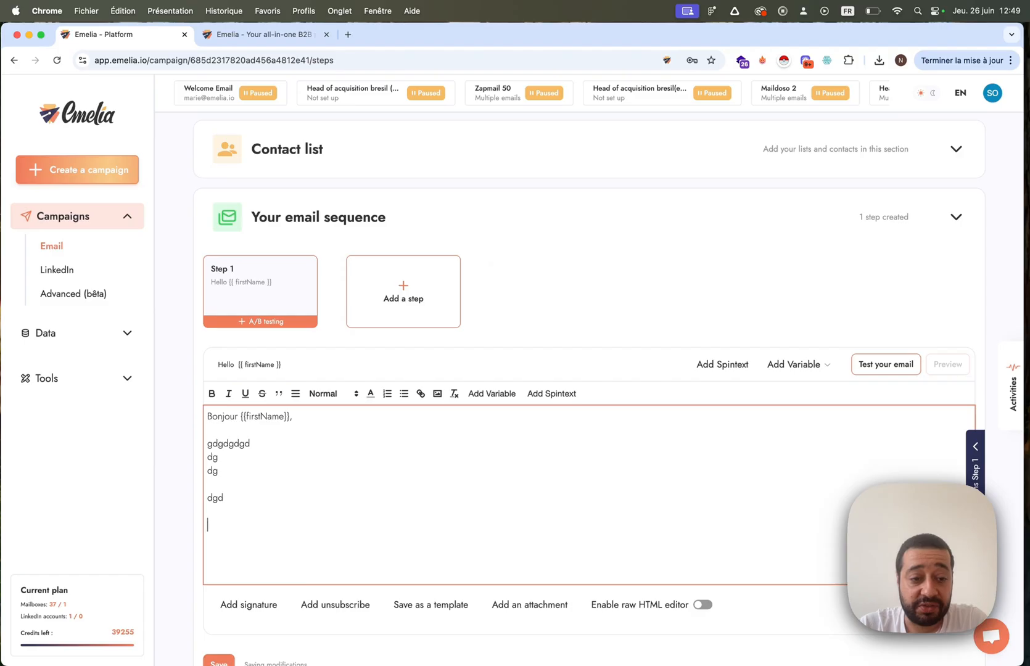
left_click(249, 604)
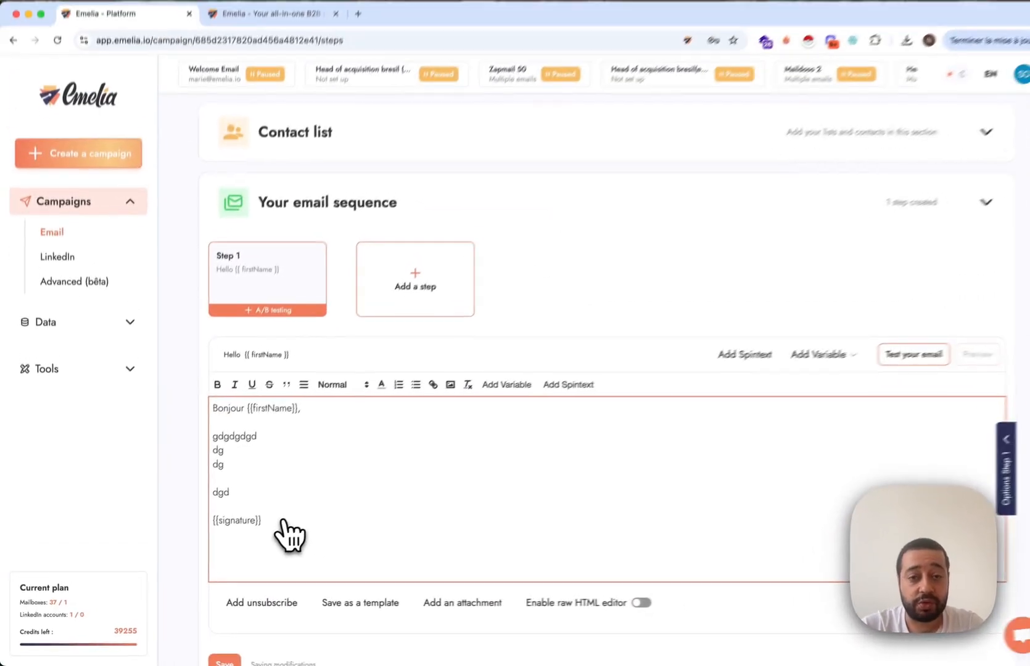
- Check the Sender section of the campaign and return to the email sequence editor
scroll(494, 401, "up", 5)
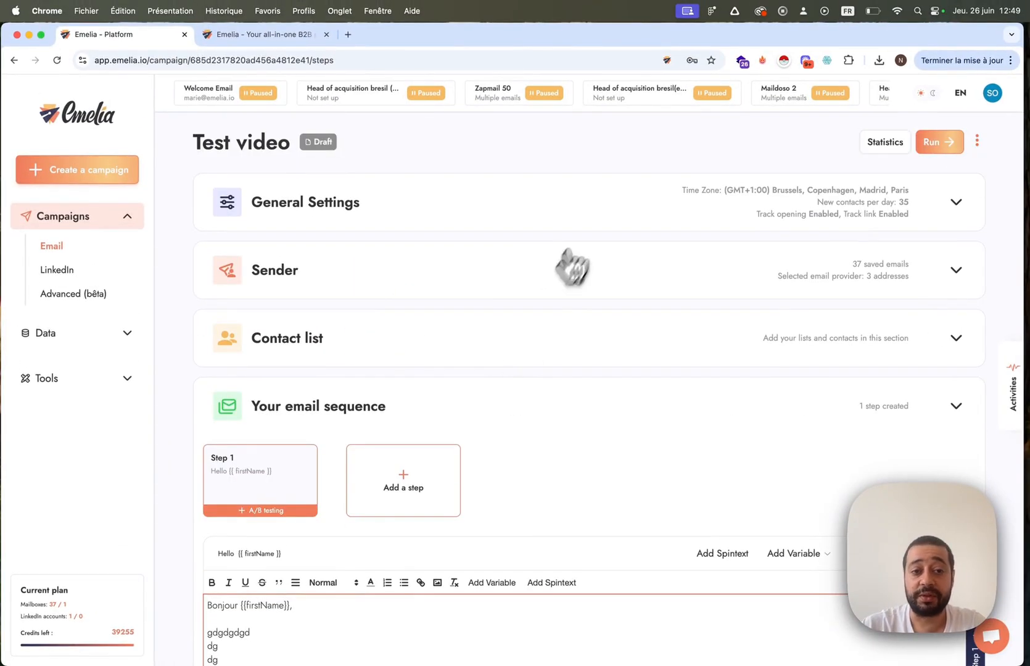
left_click(572, 268)
left_click(612, 287)
left_click(476, 410)
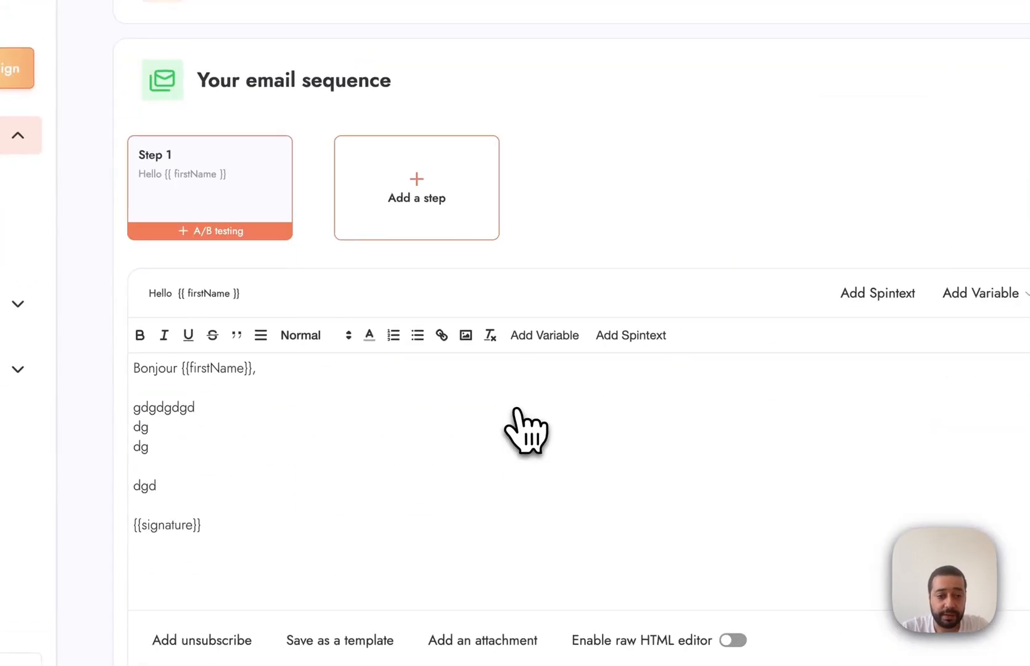
- Review the mailboxes selected in the Sender section and return to the Step 1 email
left_click(472, 231)
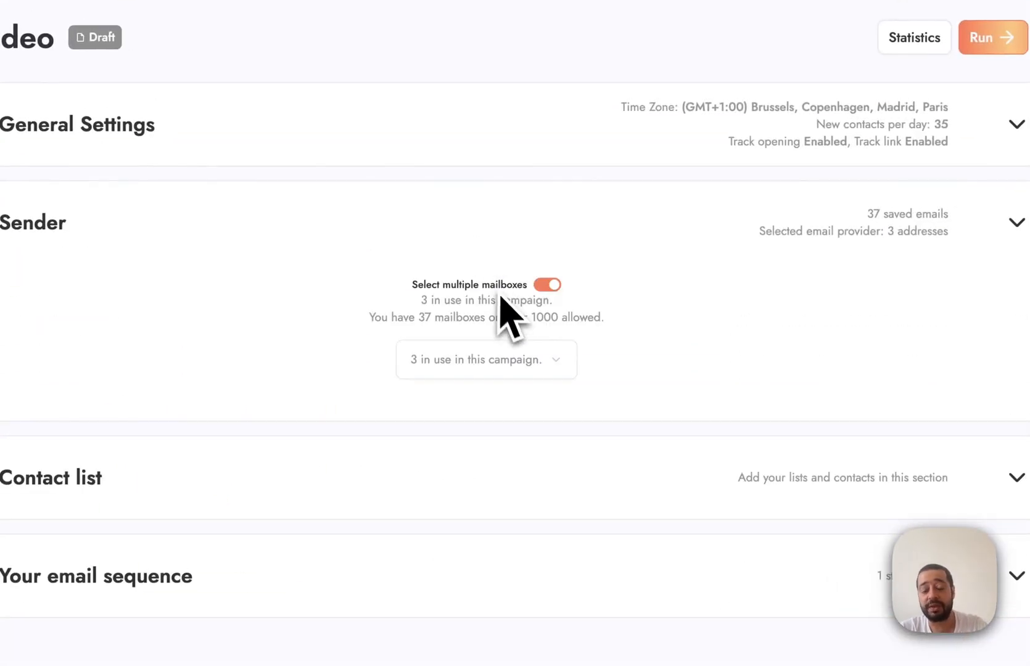
left_click(502, 364)
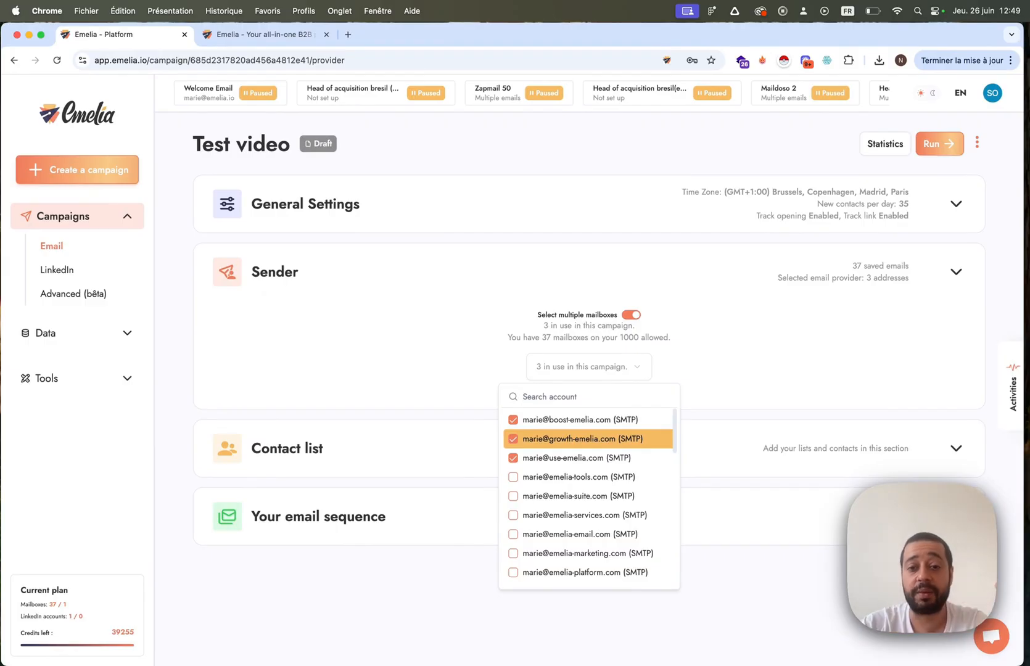
left_click(601, 368)
left_click(409, 521)
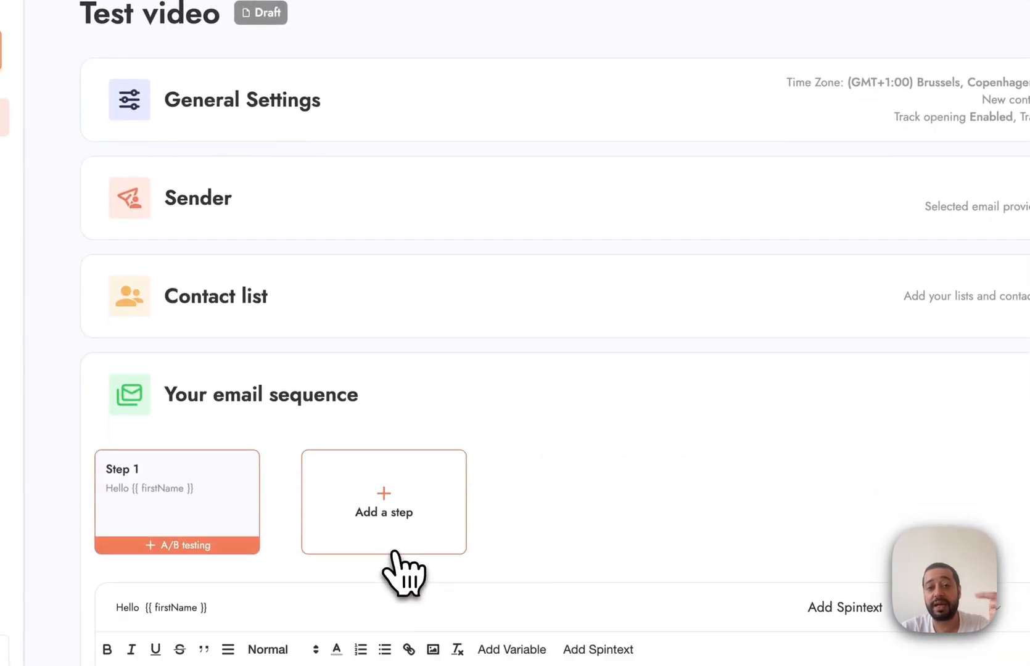
scroll(395, 553, "down", 5)
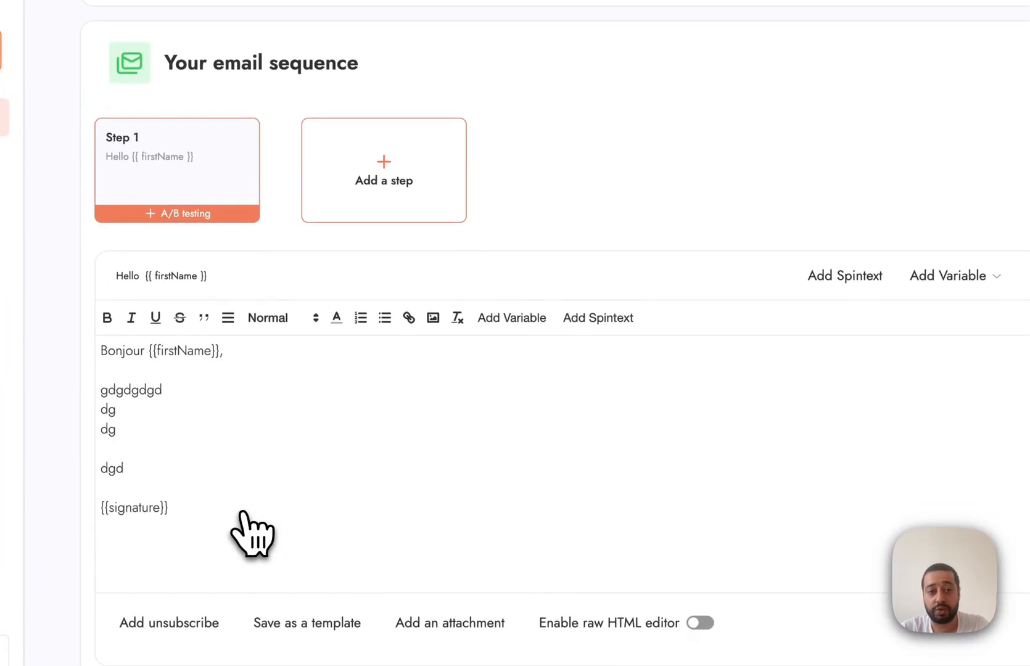
- Turn off multiple mailbox selection in the Sender section and choose the boost-emelia.com mailbox to display its signature
scroll(242, 512, "up", 5)
left_click(637, 195)
left_click(710, 260)
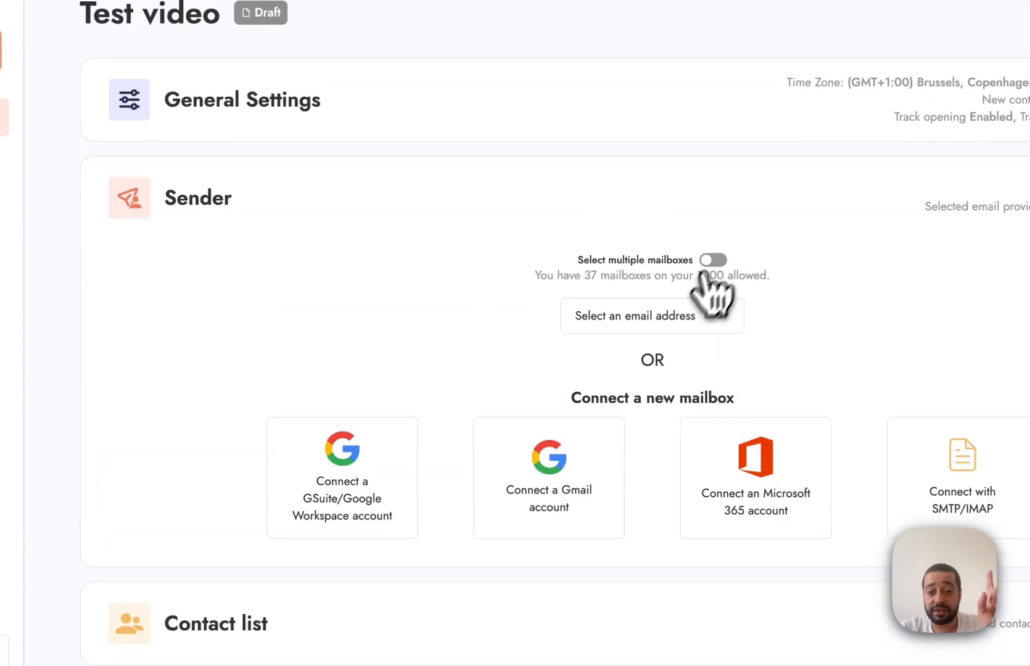
left_click(675, 316)
left_click(653, 392)
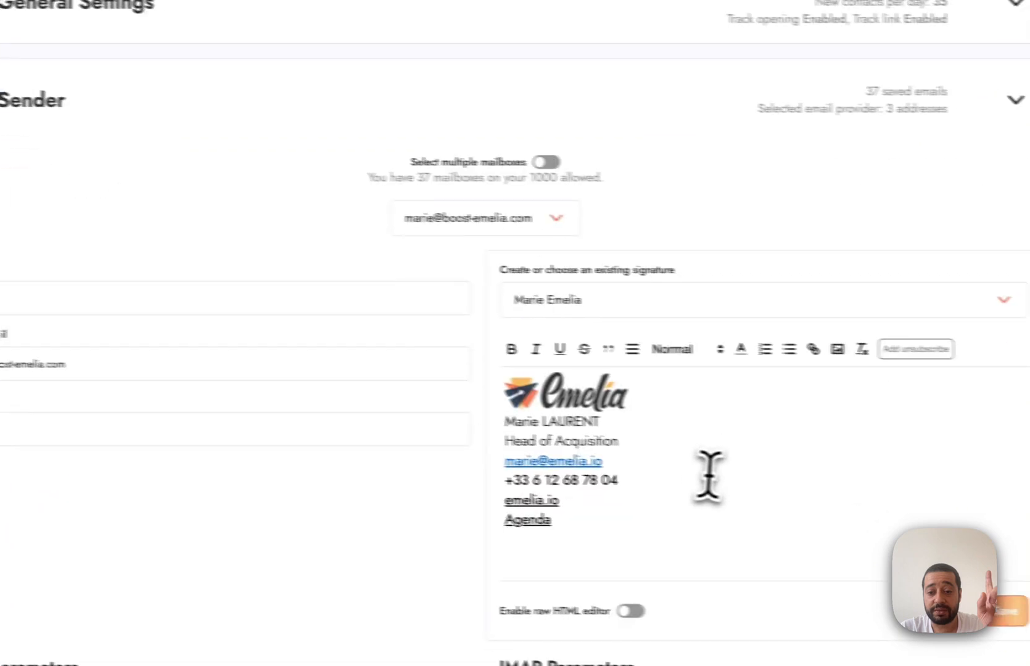
- Try an unsubscribe link with edited text "Unsubfffscribe" below the mailbox signature, and delete it again
left_click(577, 533)
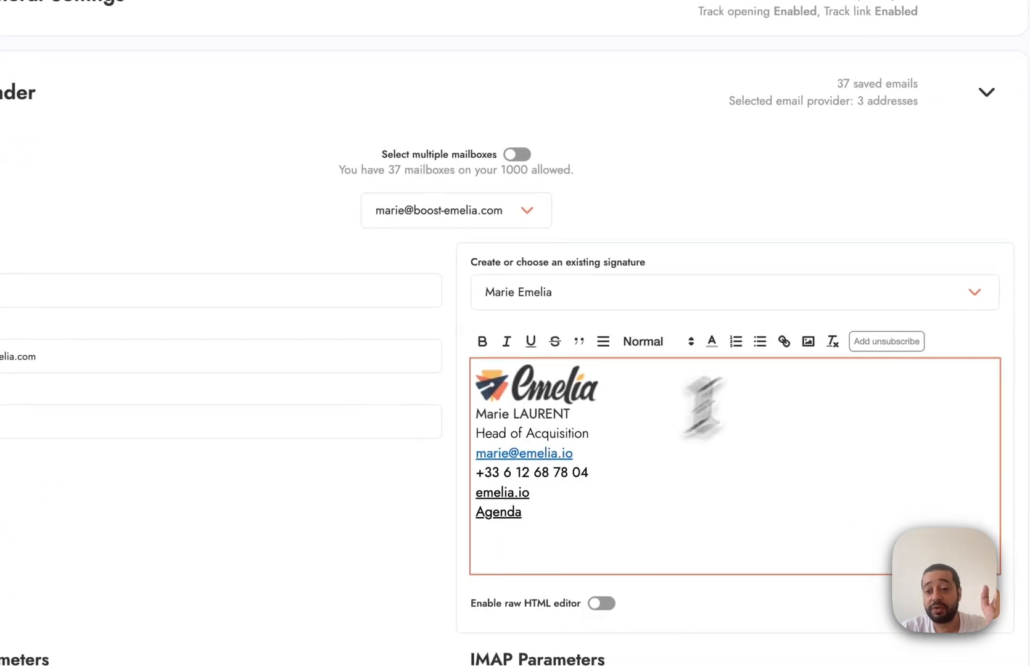
left_click(886, 341)
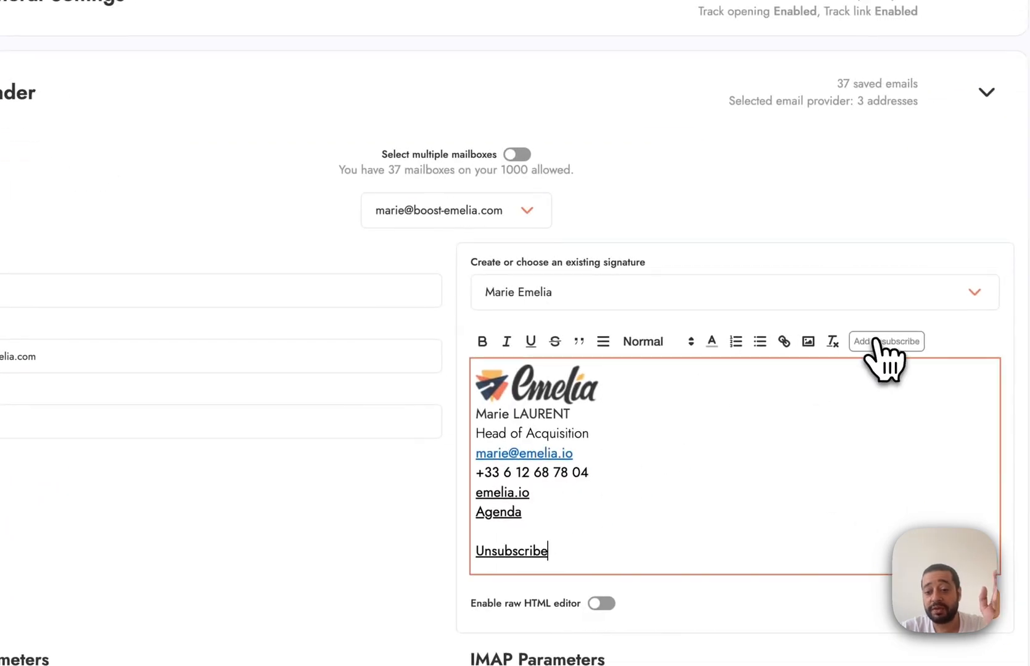
left_click(515, 551)
left_click_drag(557, 549, 486, 571)
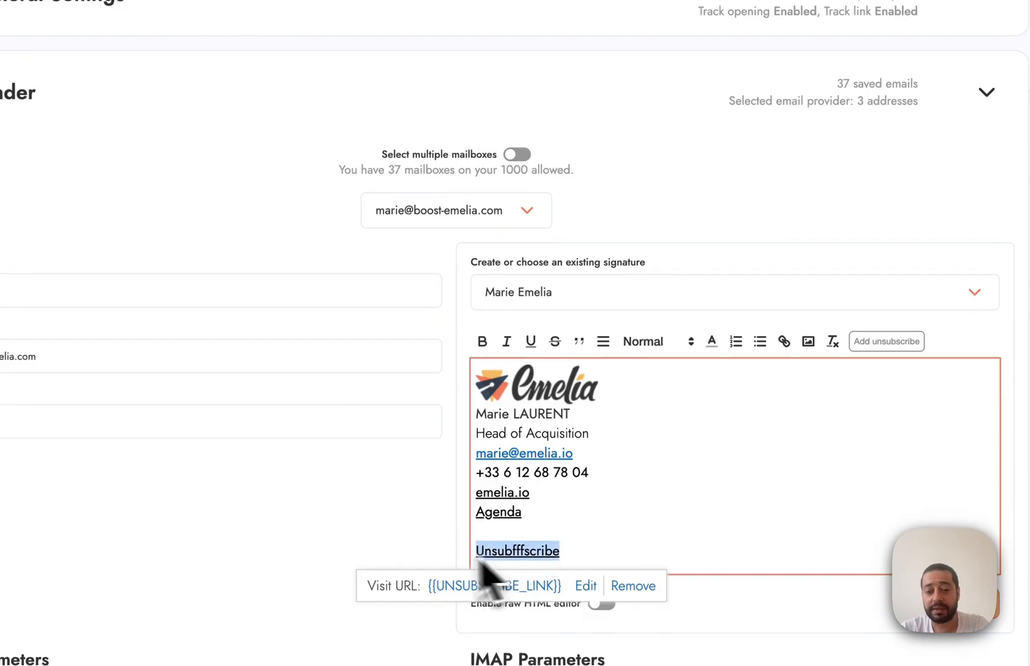
key("BackSpace")
- Return to the email sequence and insert an unsubscribe link below the signature variable in the Step 1 email
left_click(635, 194)
scroll(386, 357, "down", 20)
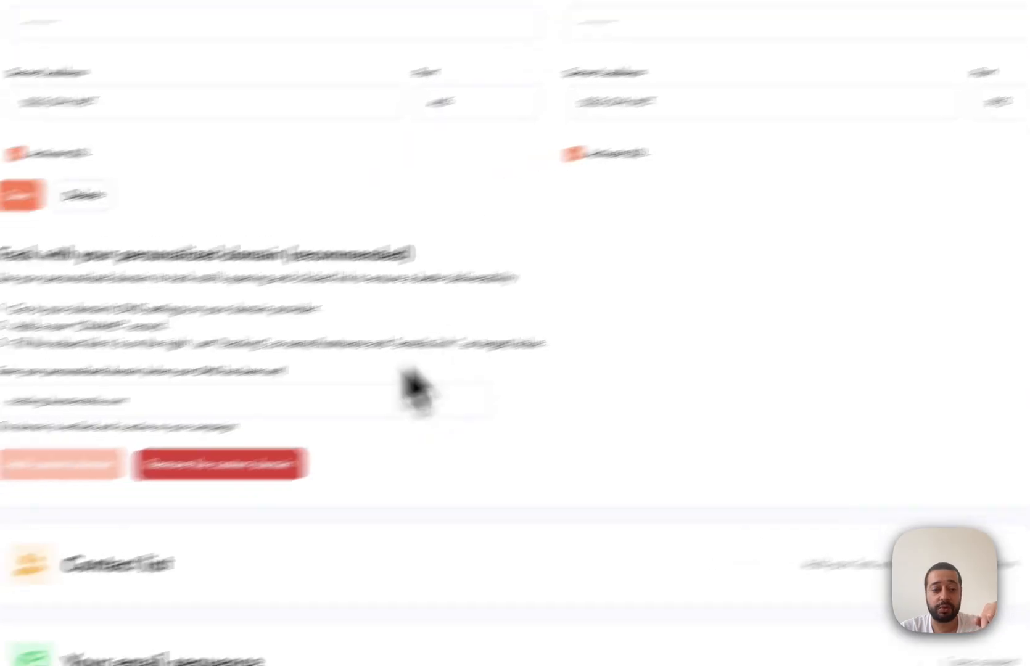
scroll(402, 607, "down", 5)
left_click(307, 413)
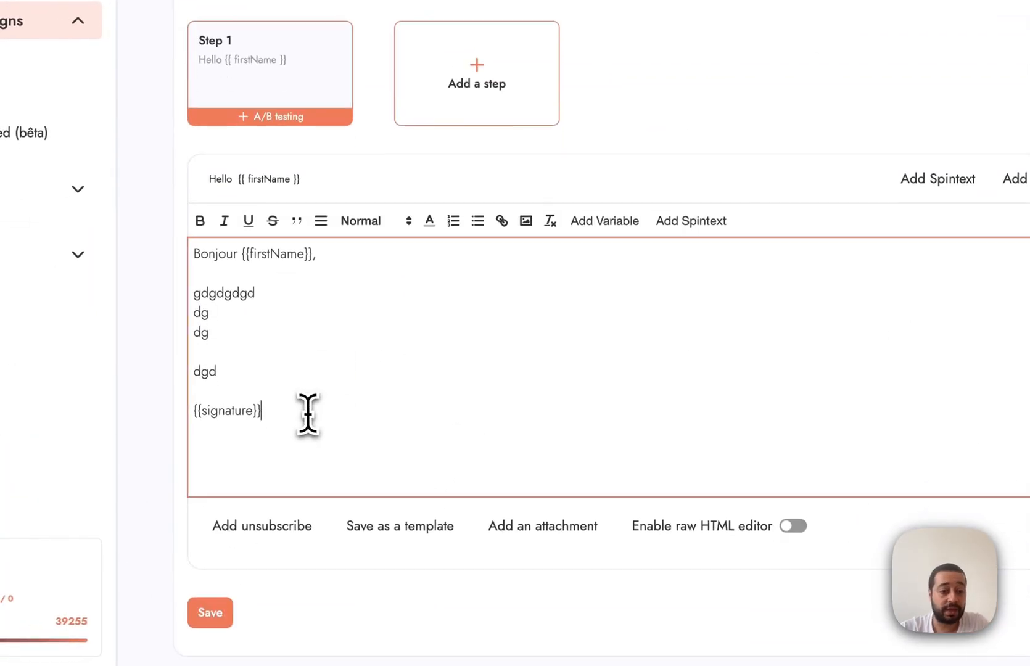
left_click(287, 528)
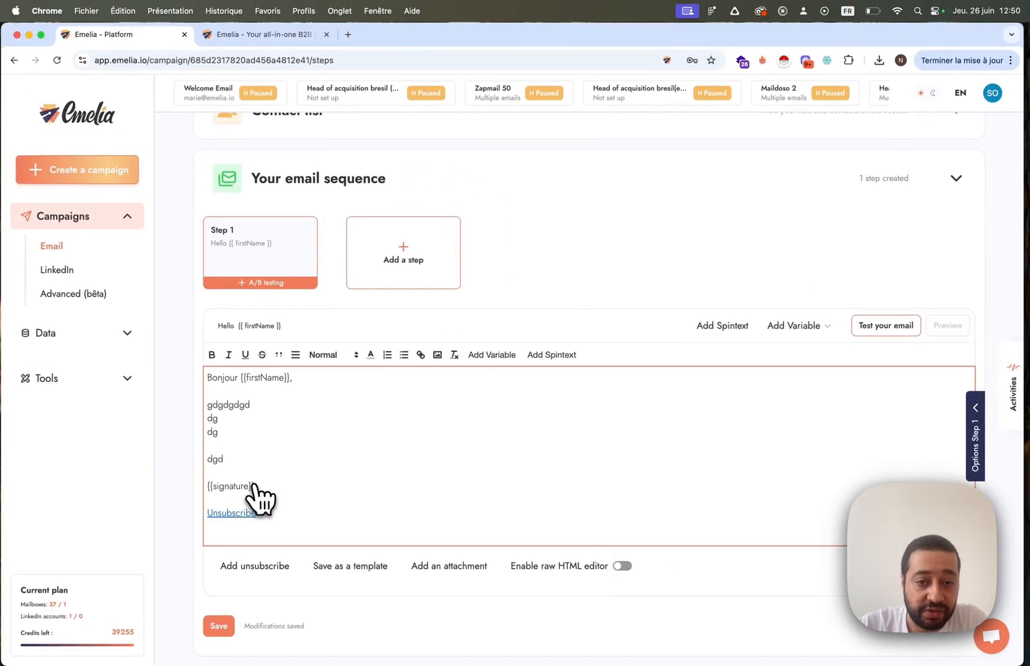
- Add Step 2 to the email sequence after a 3-day wait and Step 3 after a 5-day wait
left_click(403, 253)
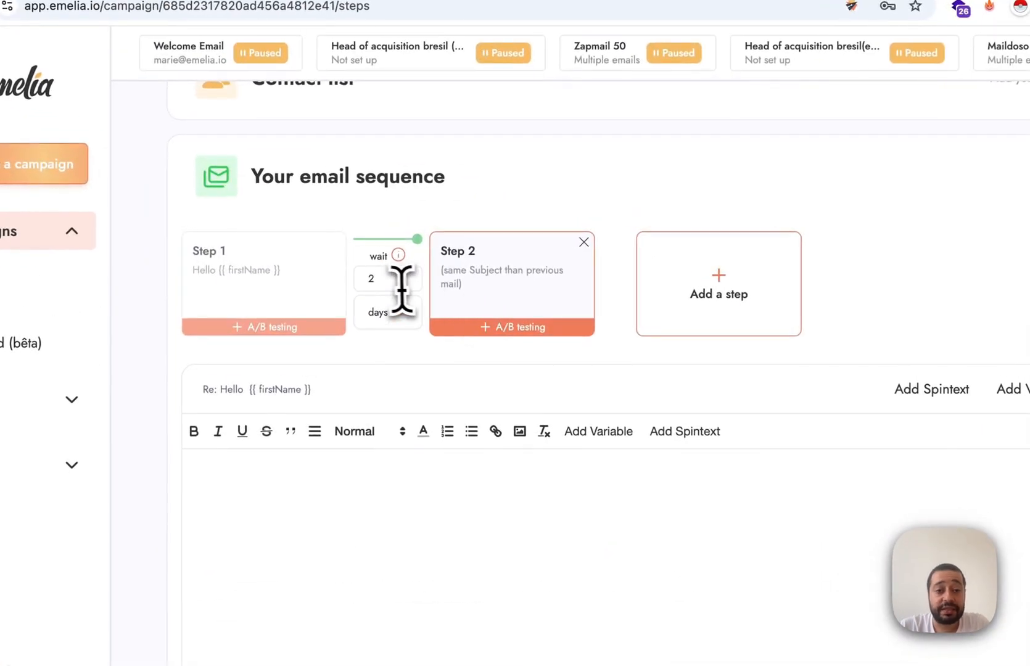
left_click(378, 280)
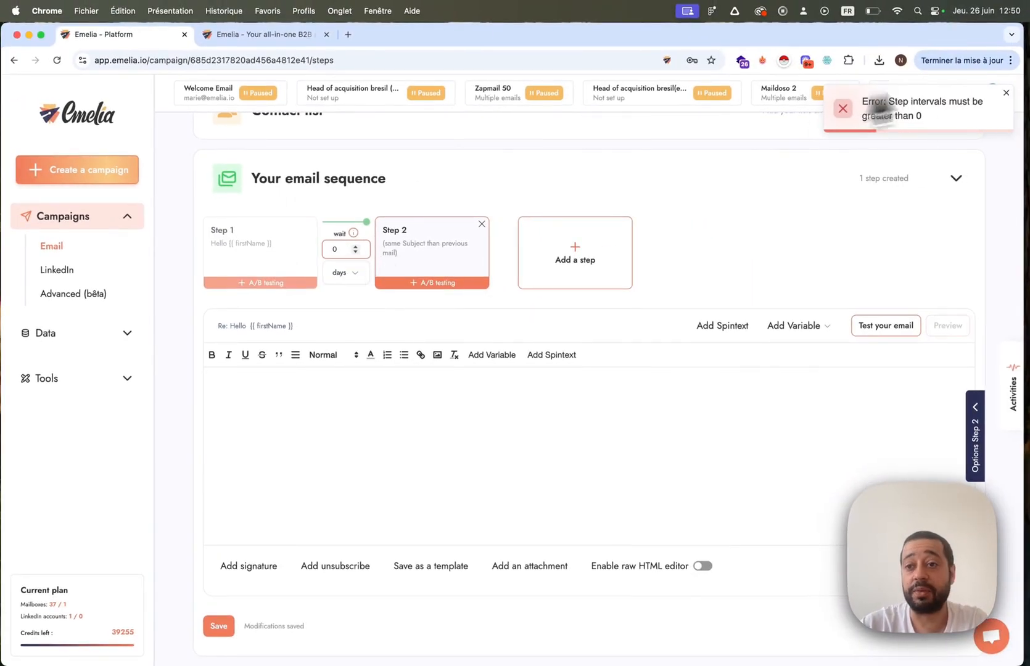
type("3")
left_click(581, 248)
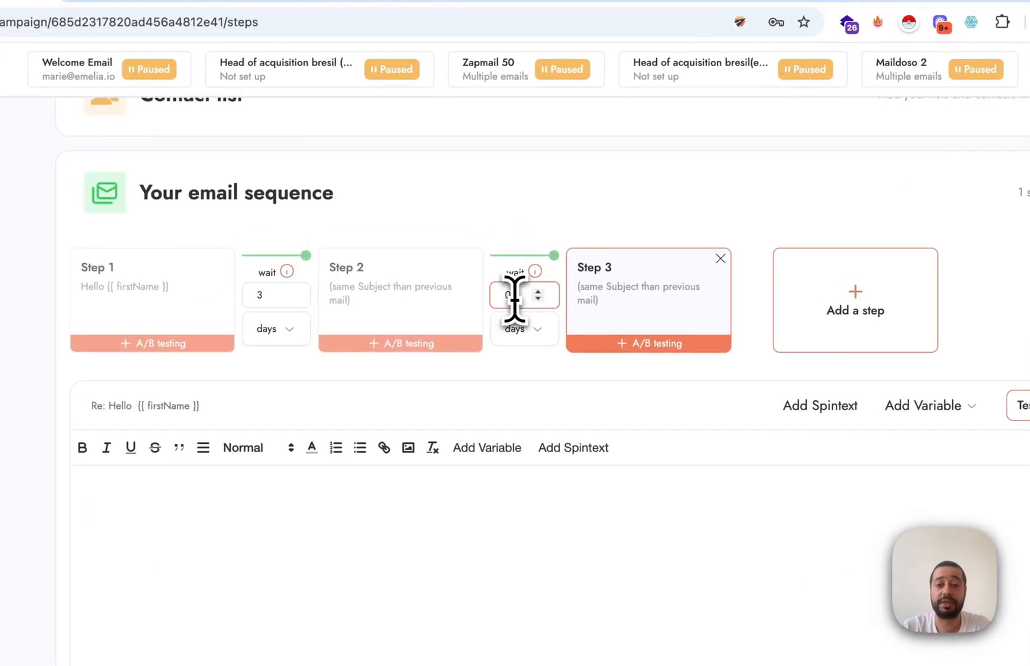
type("5")
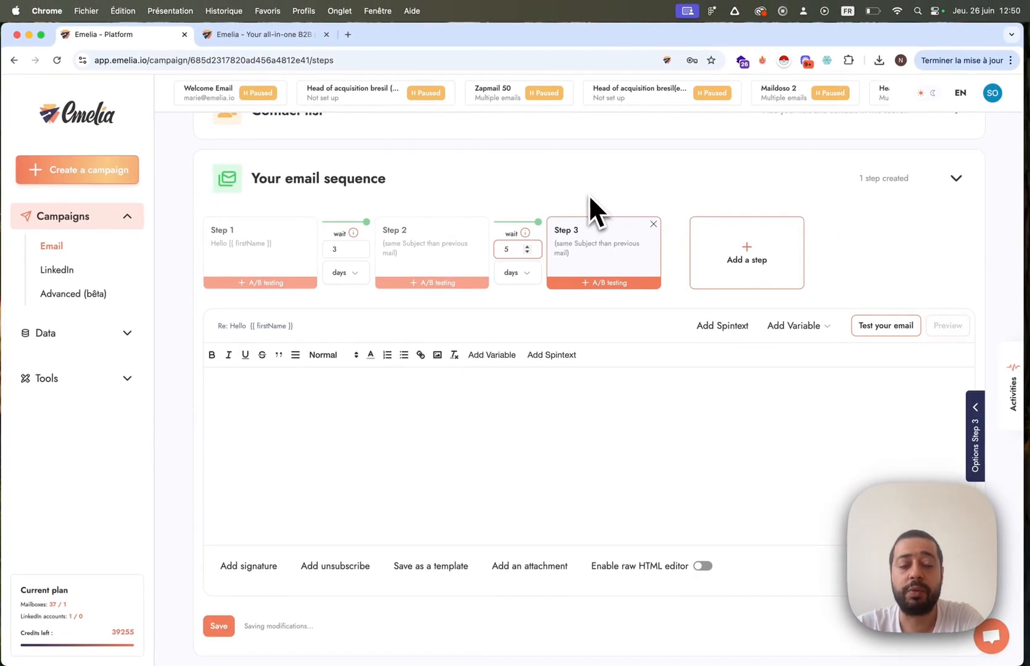
mouse_move(521, 232)
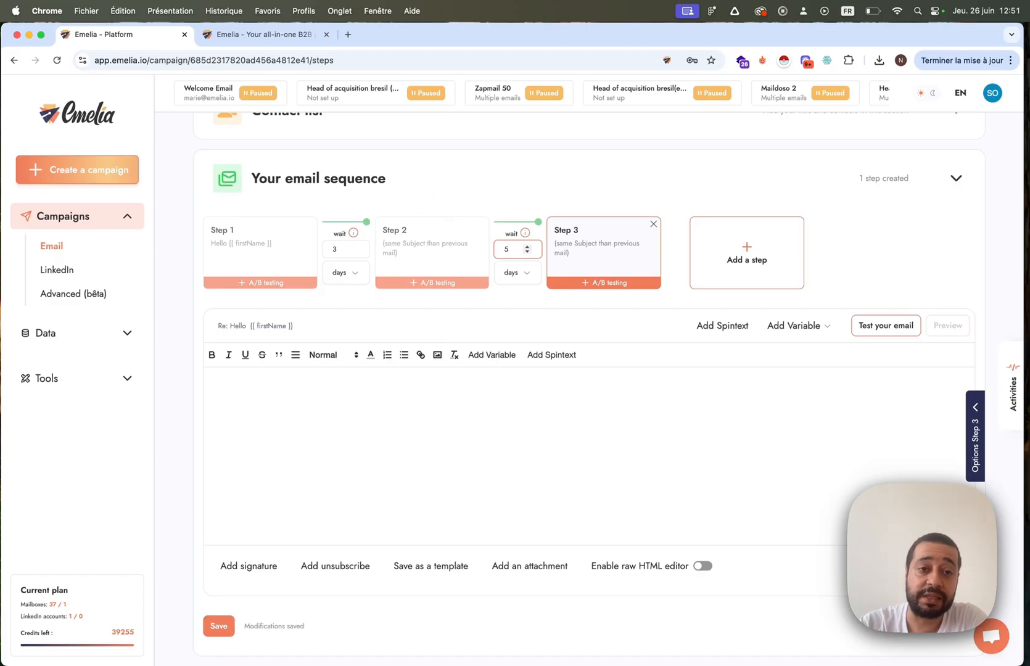
- In General Settings, try excluding Thursday and Friday from the sending days, and select both days again
scroll(410, 218, "up", 5)
left_click(409, 219)
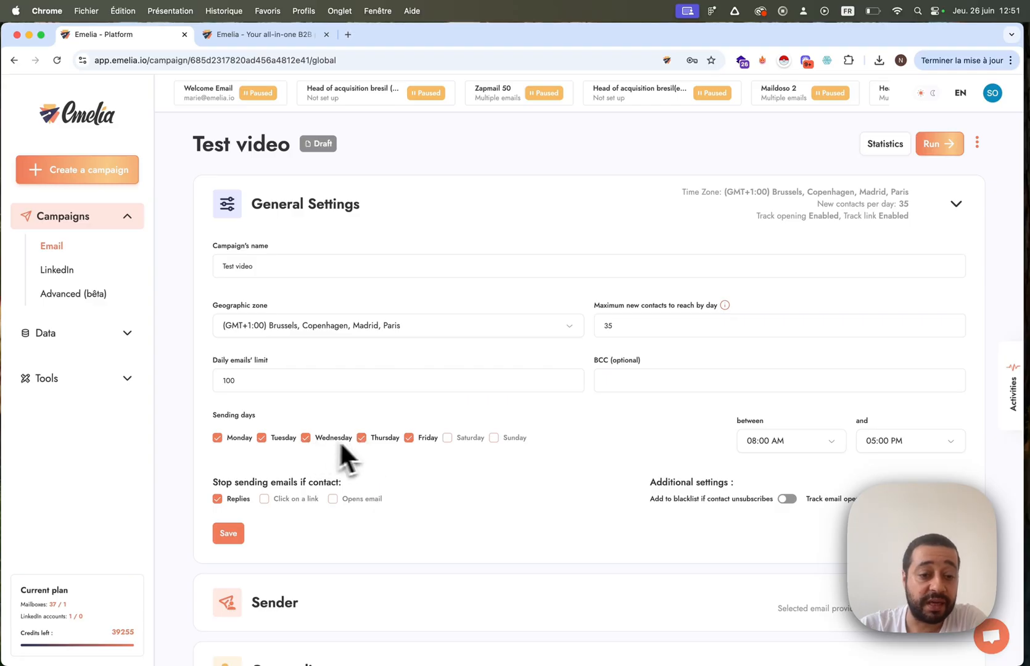
left_click(362, 437)
left_click(408, 437)
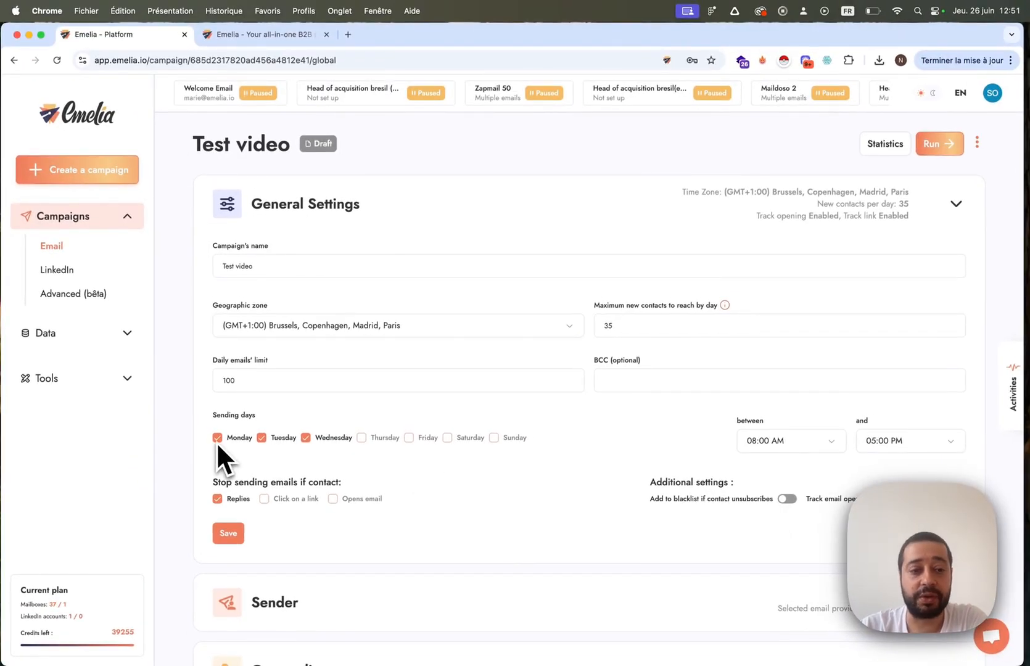
left_click(304, 437)
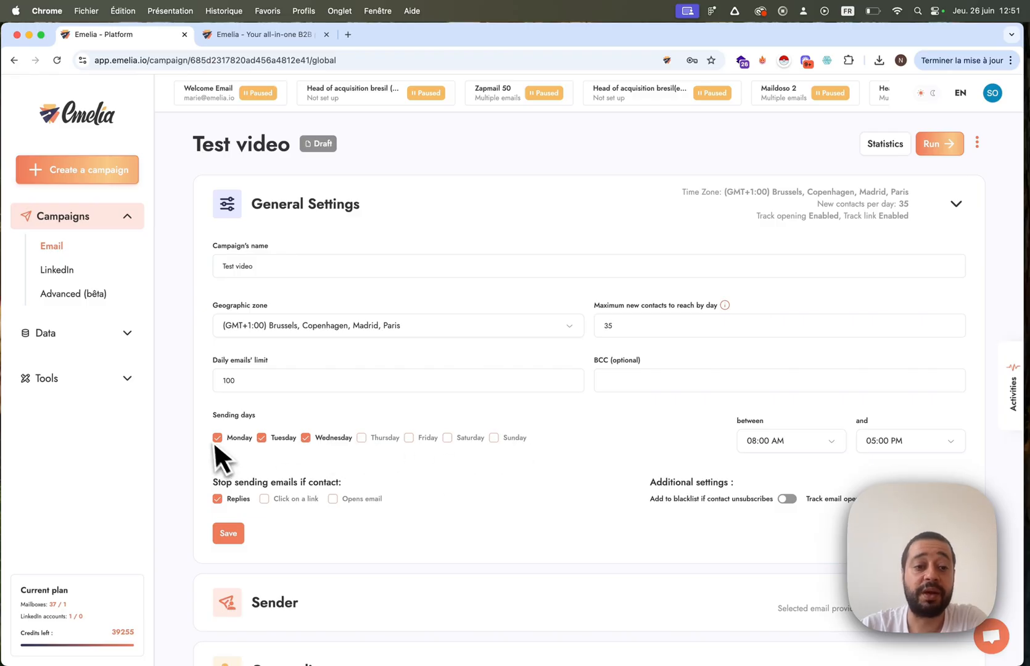
left_click(361, 438)
left_click(409, 438)
- Return to the Step 1 email in the sequence and look at the support chat before closing it
scroll(408, 439, "down", 3)
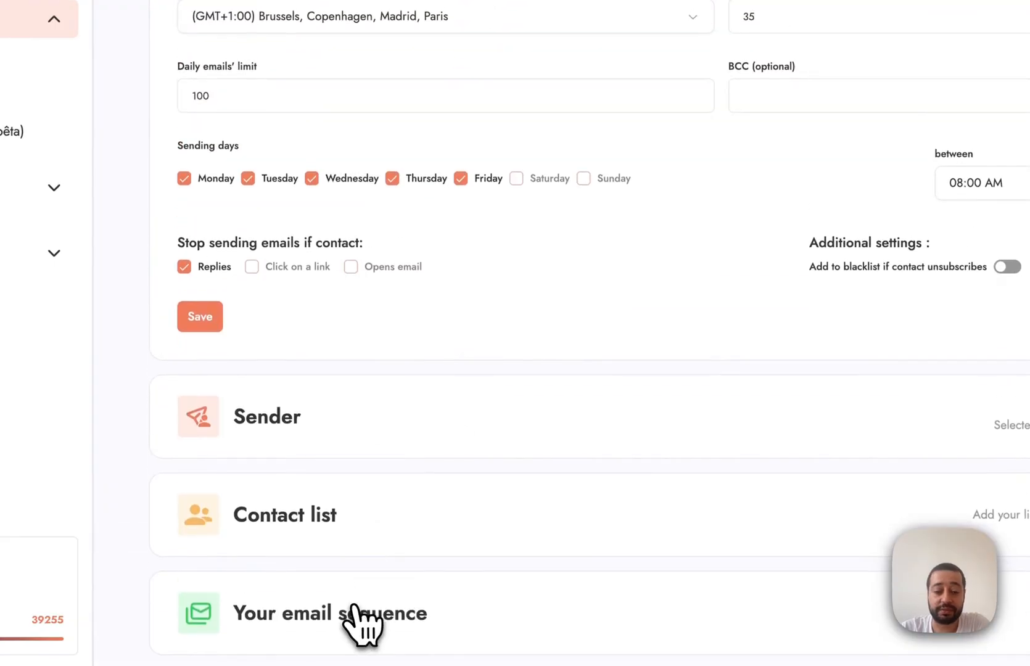
left_click(355, 610)
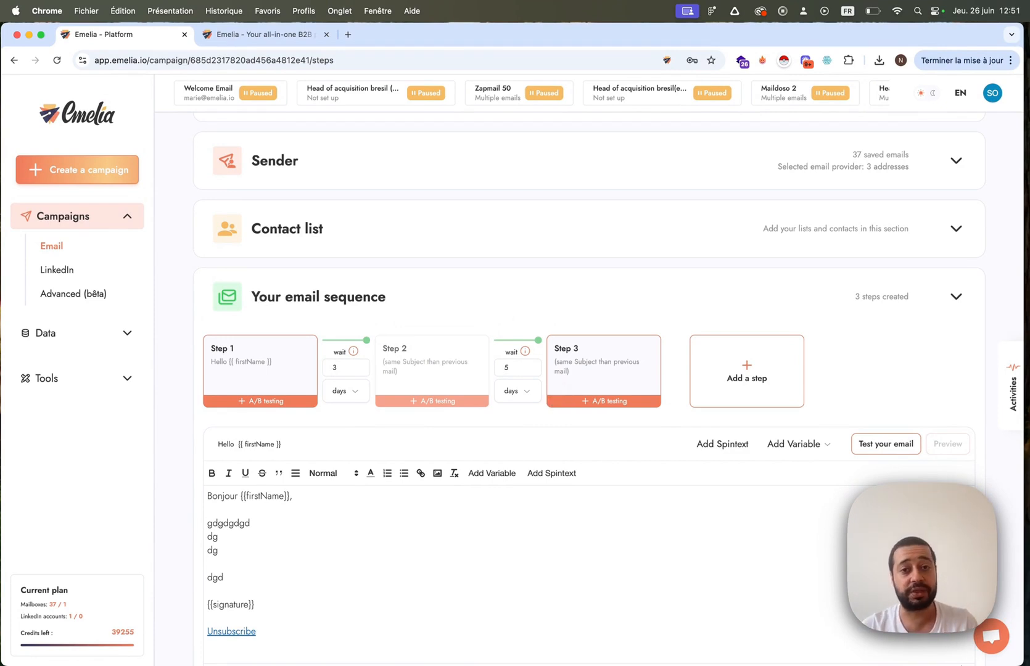
scroll(506, 515, "down", 3)
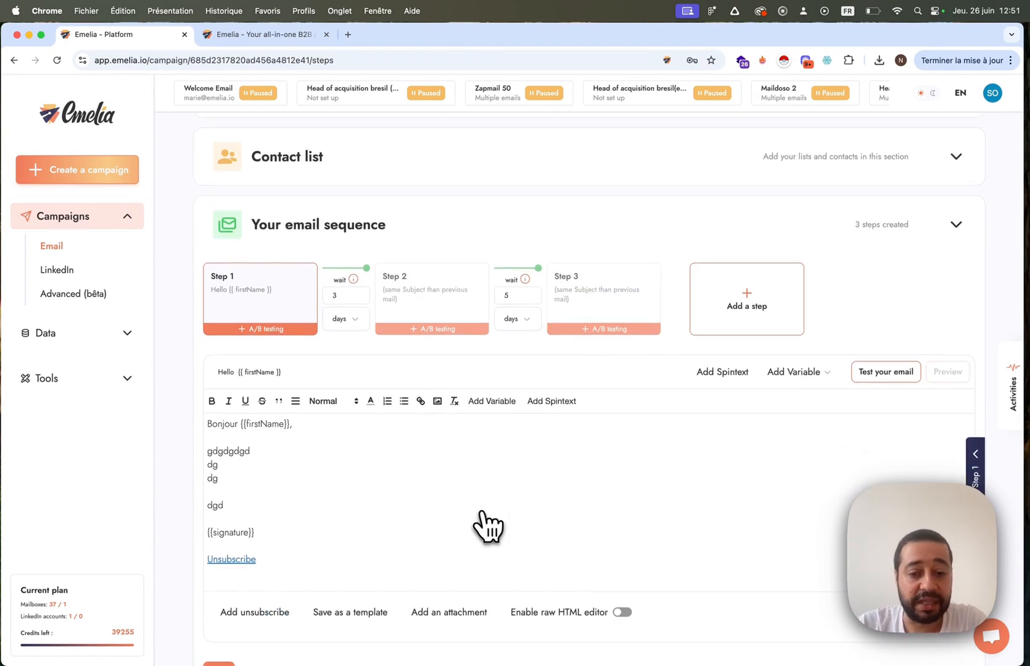
left_click(991, 636)
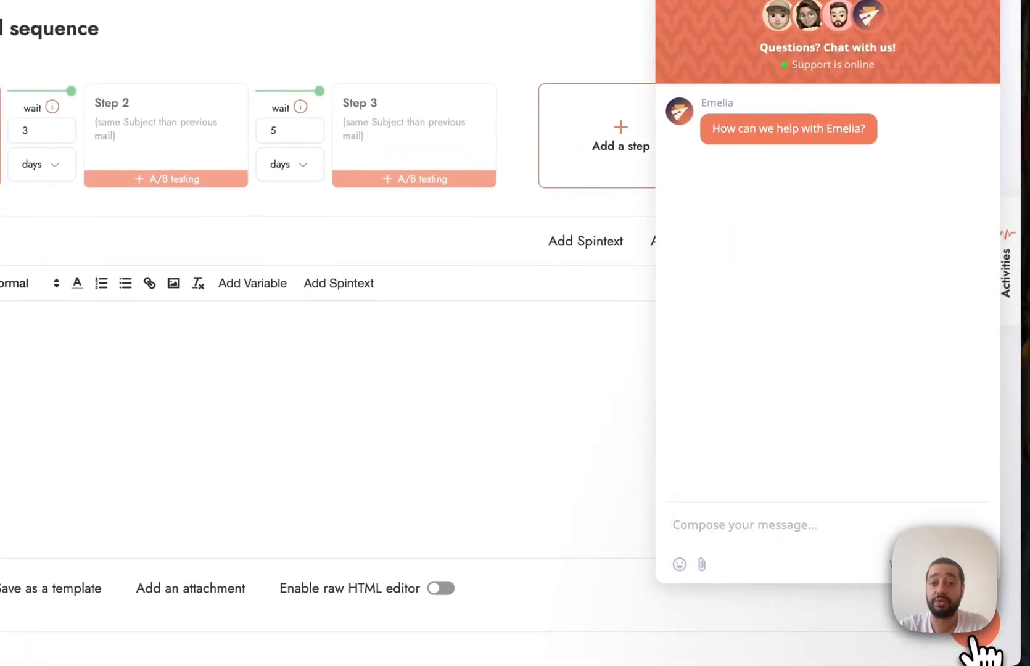
left_click(992, 636)
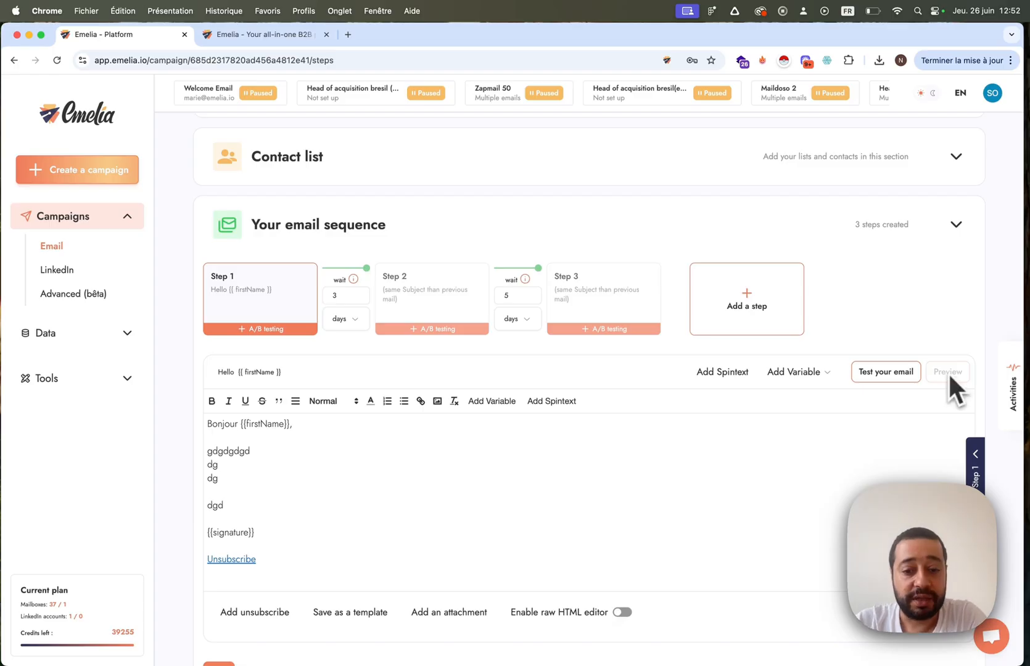
- Save the three-step email sequence
scroll(708, 509, "down", 2)
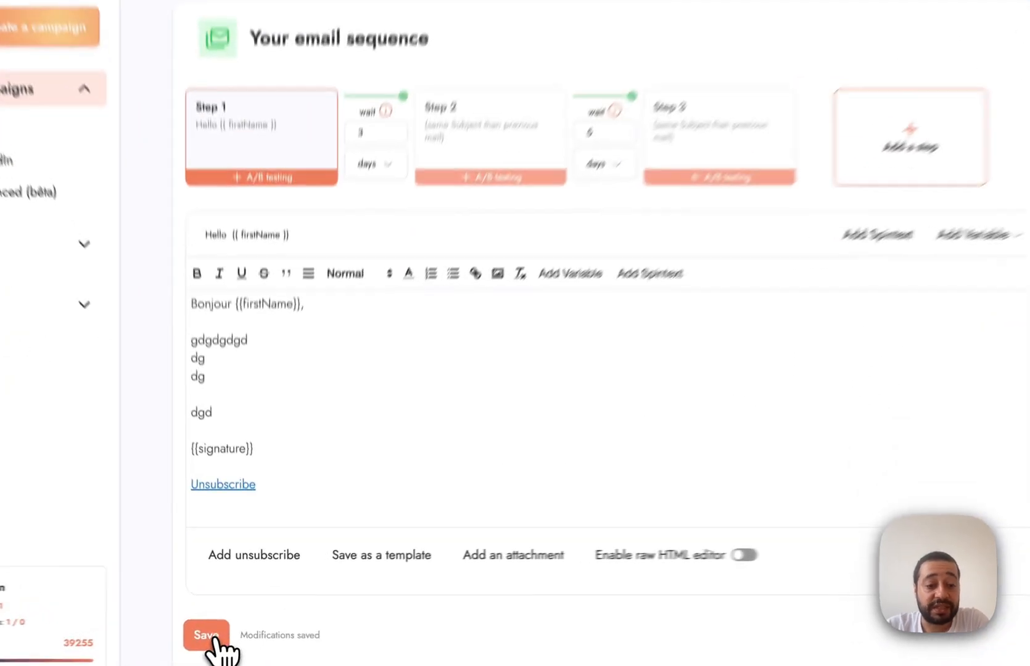
left_click(216, 622)
- Show the campaign statistics, inspect the activity lists behind the individual metrics such as opens and bounces, and close the activities view
scroll(570, 426, "up", 5)
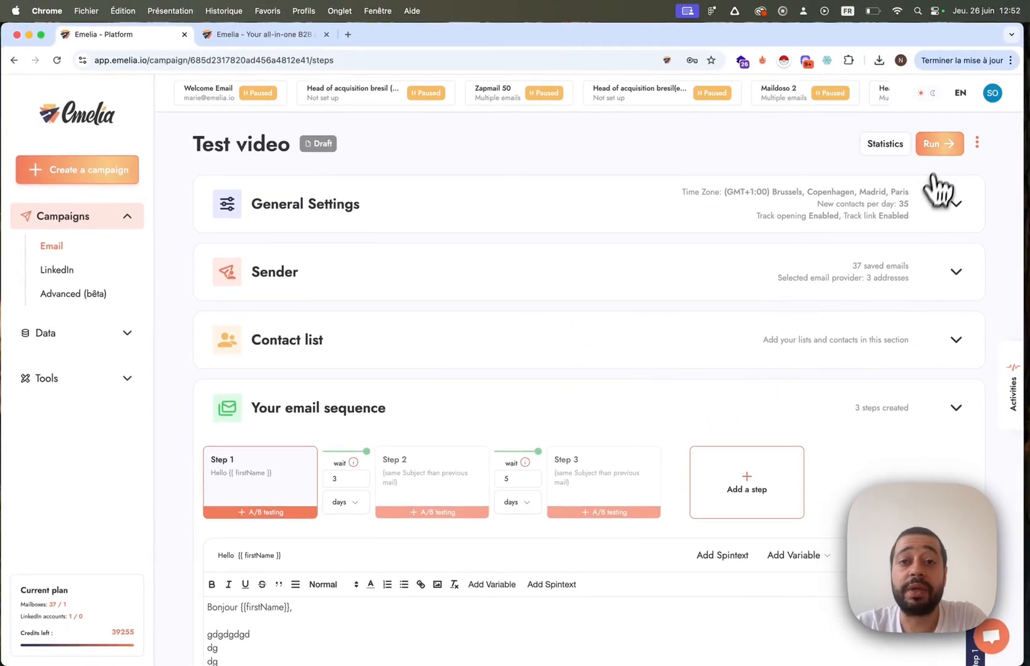
left_click(892, 148)
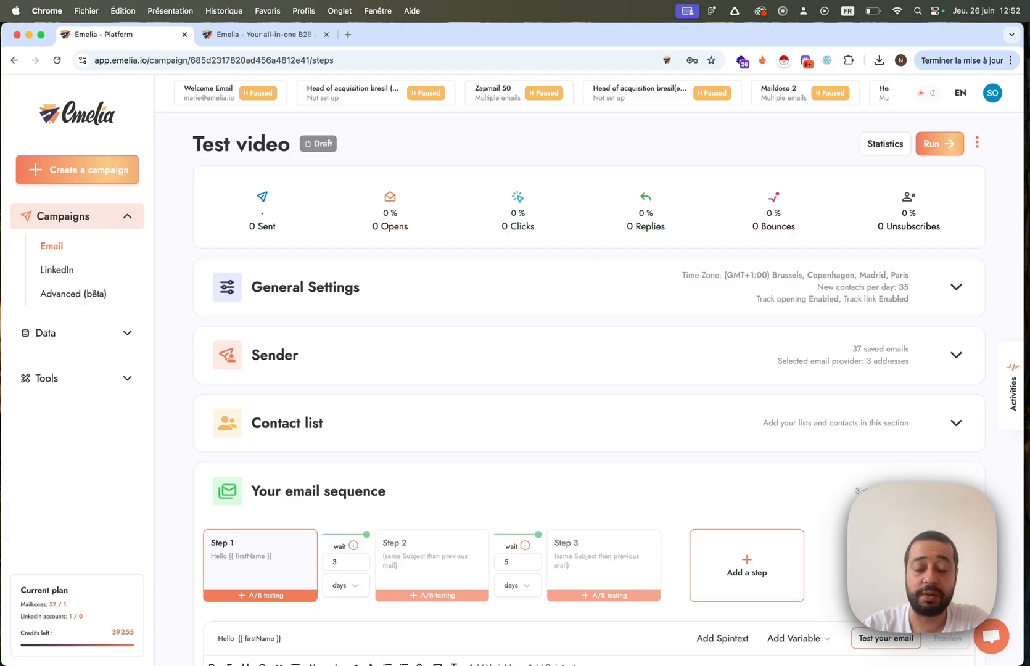
left_click(405, 214)
left_click(502, 236)
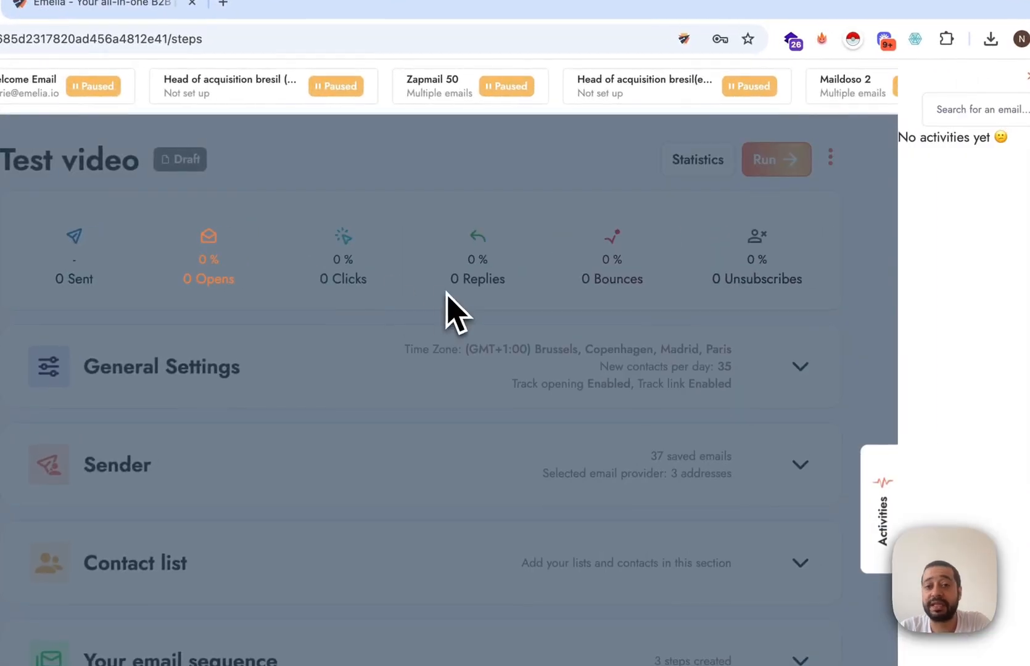
left_click(639, 274)
left_click(742, 269)
left_click(820, 267)
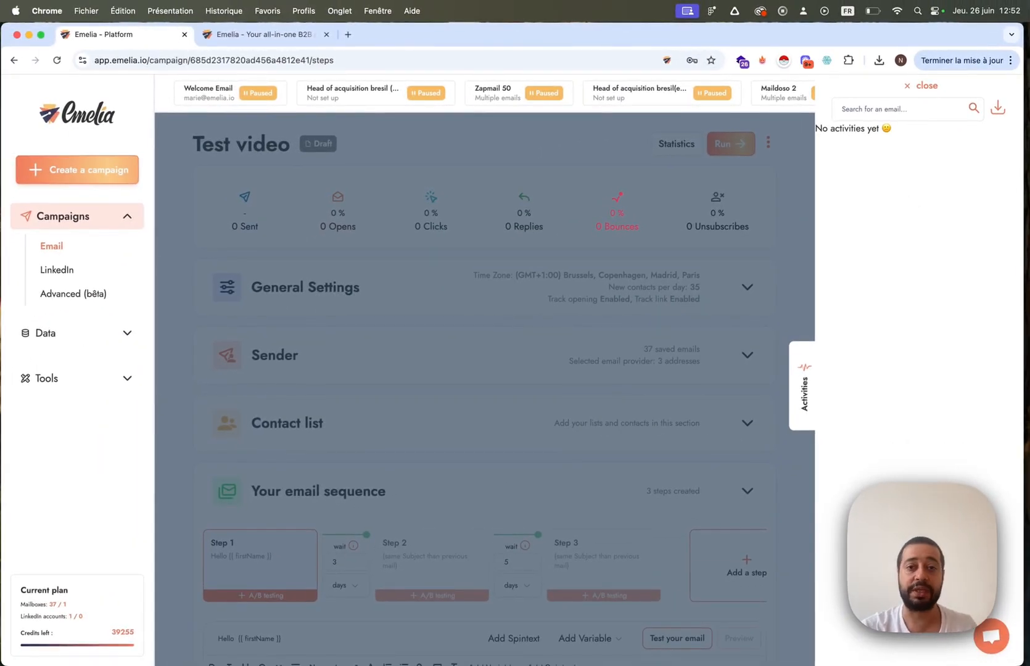
left_click(603, 395)
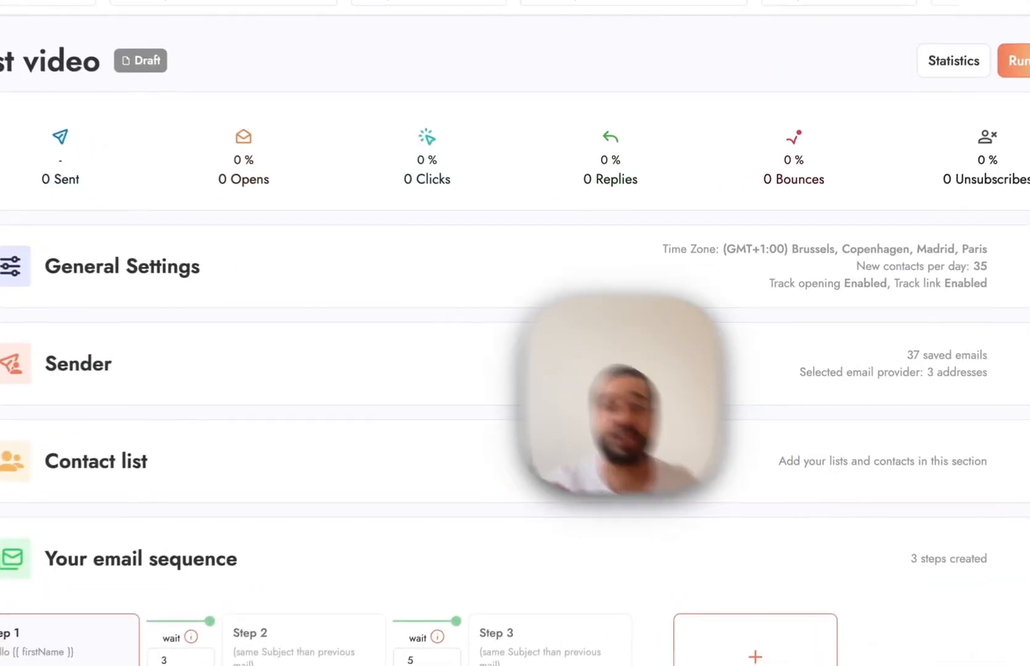